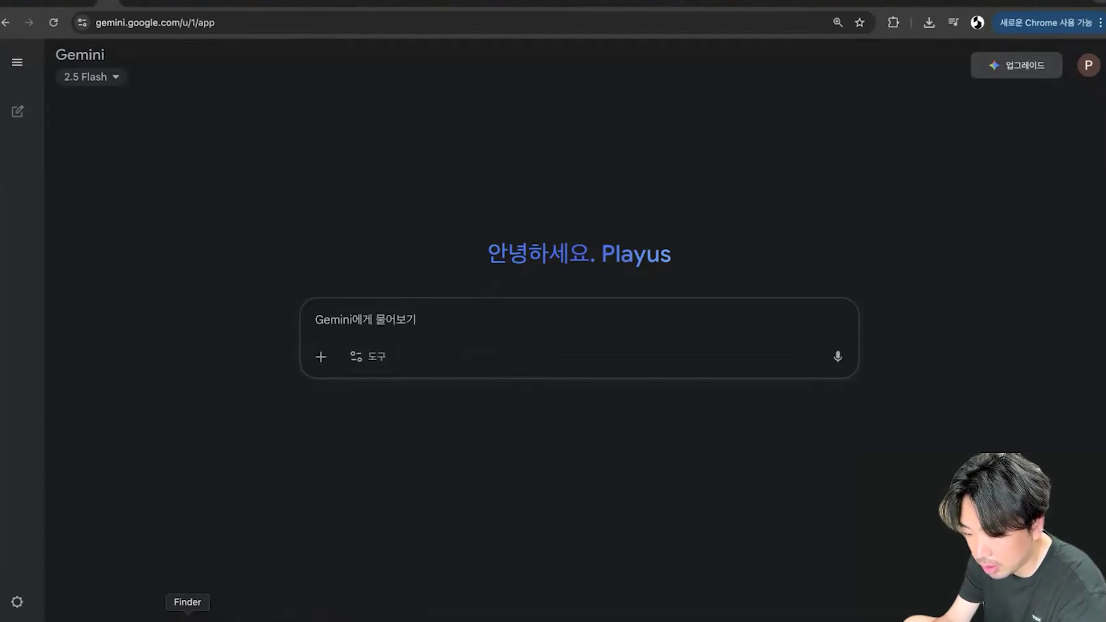
Preview Whisk_42d91029ca00e1aa4e347683773dd196dr.jpeg from the Downloads folder in Finder, and attach that image to the new Gemini prompt
{"action": "left_click", "coordinate": [187, 616]}
{"action": "left_click", "coordinate": [790, 311]}
{"action": "key", "text": "space"}
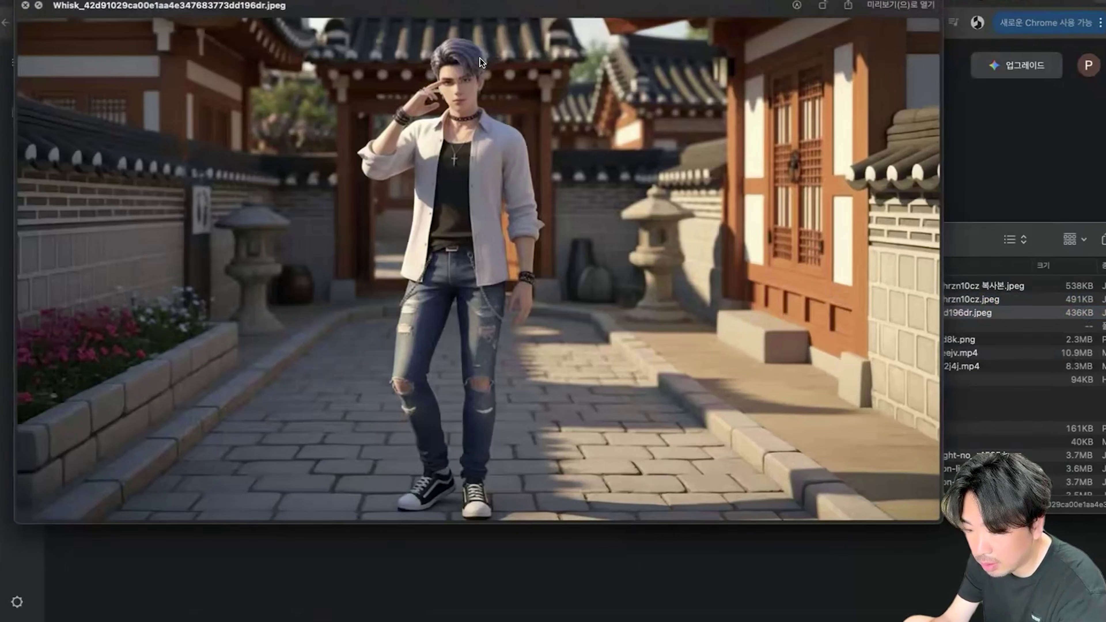
{"action": "left_click_drag", "start_coordinate": [328, 6], "coordinate": [397, 80]}
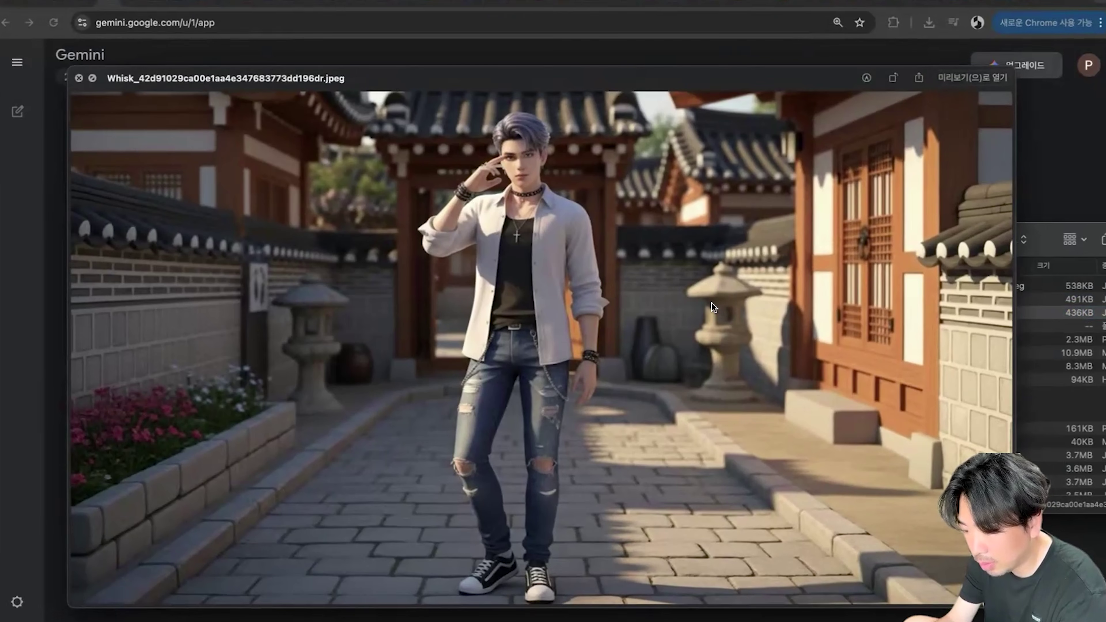
{"action": "key", "text": "space"}
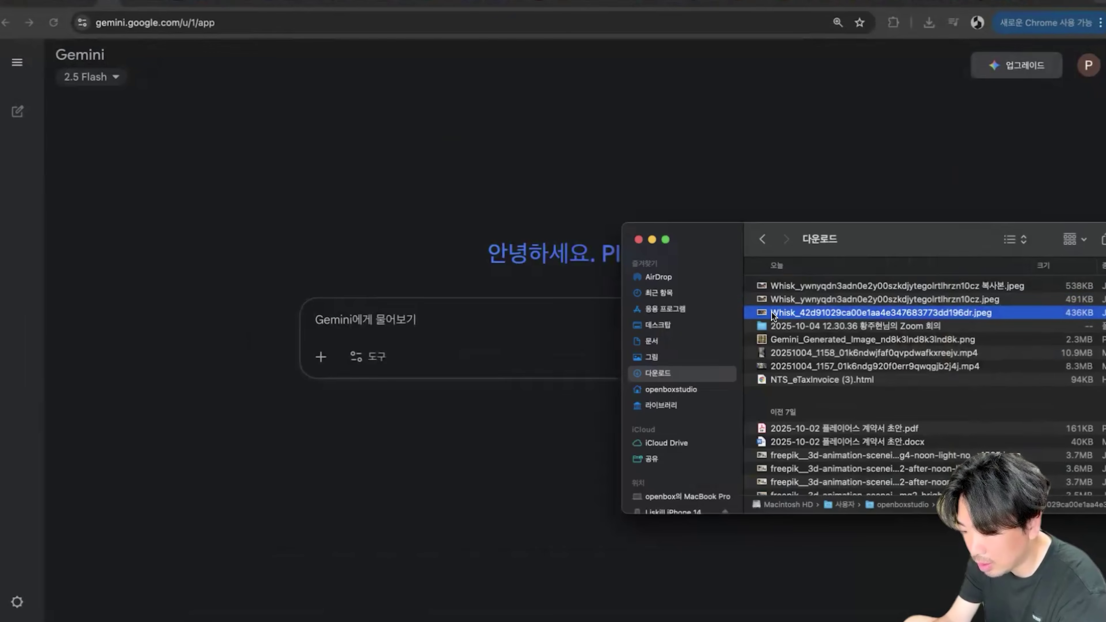
{"action": "left_click", "coordinate": [484, 314]}
{"action": "key", "text": "cmd+v"}
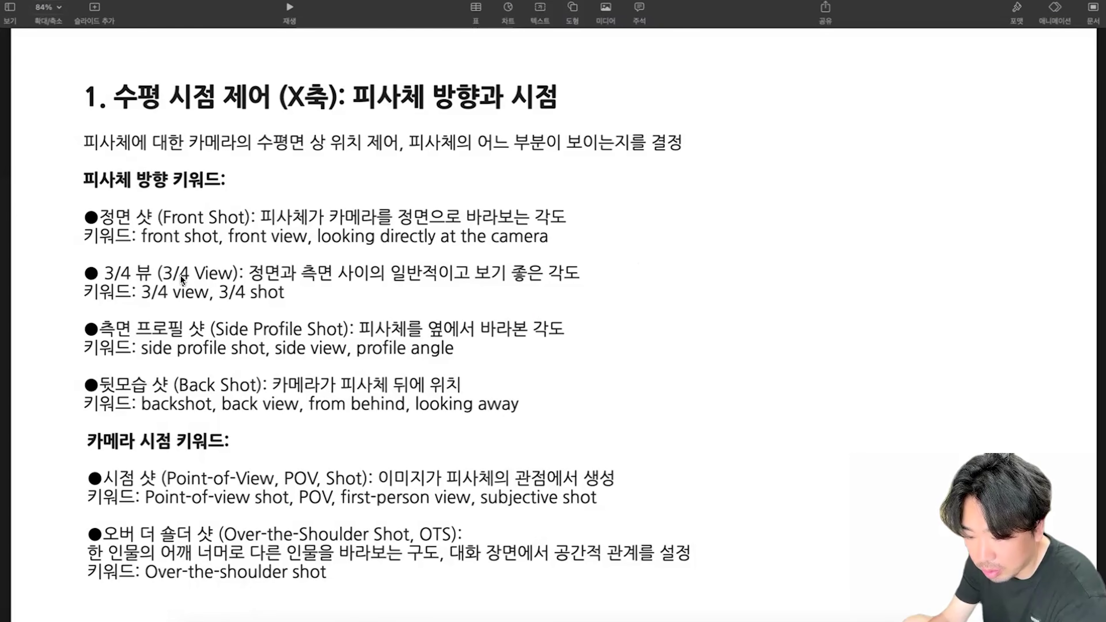
Using the 3/4 view keyword from the camera-angle slide, submit the Gemini image prompt "3/4 view, 미디엄 샷, 하이앵글"
{"action": "left_click_drag", "start_coordinate": [141, 291], "coordinate": [207, 290]}
{"action": "left_click", "coordinate": [66, 371]}
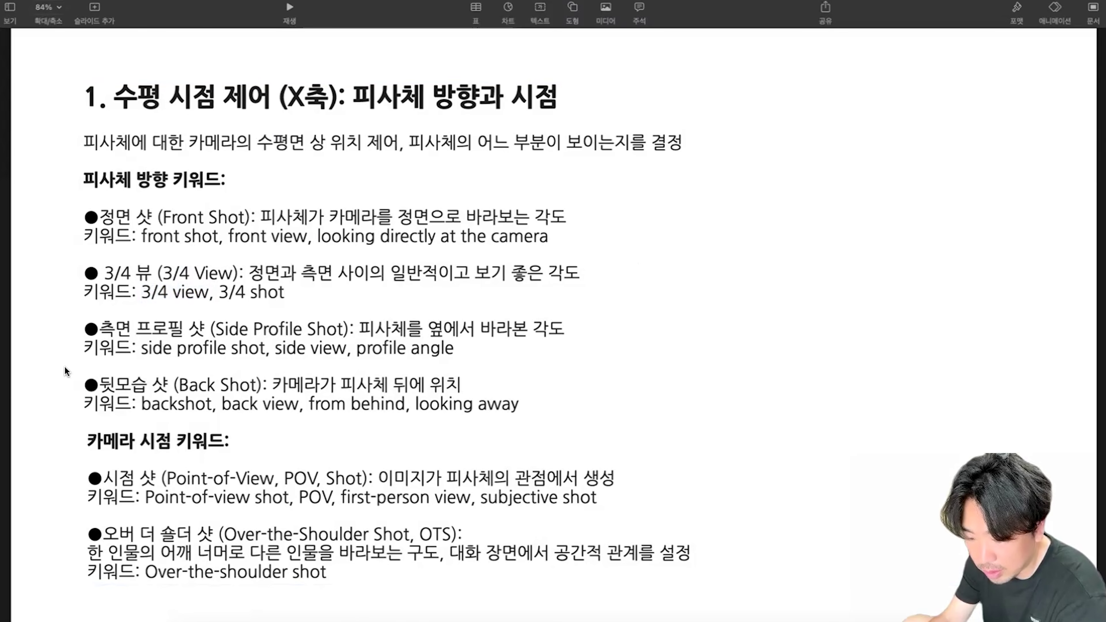
{"action": "left_click", "coordinate": [343, 620]}
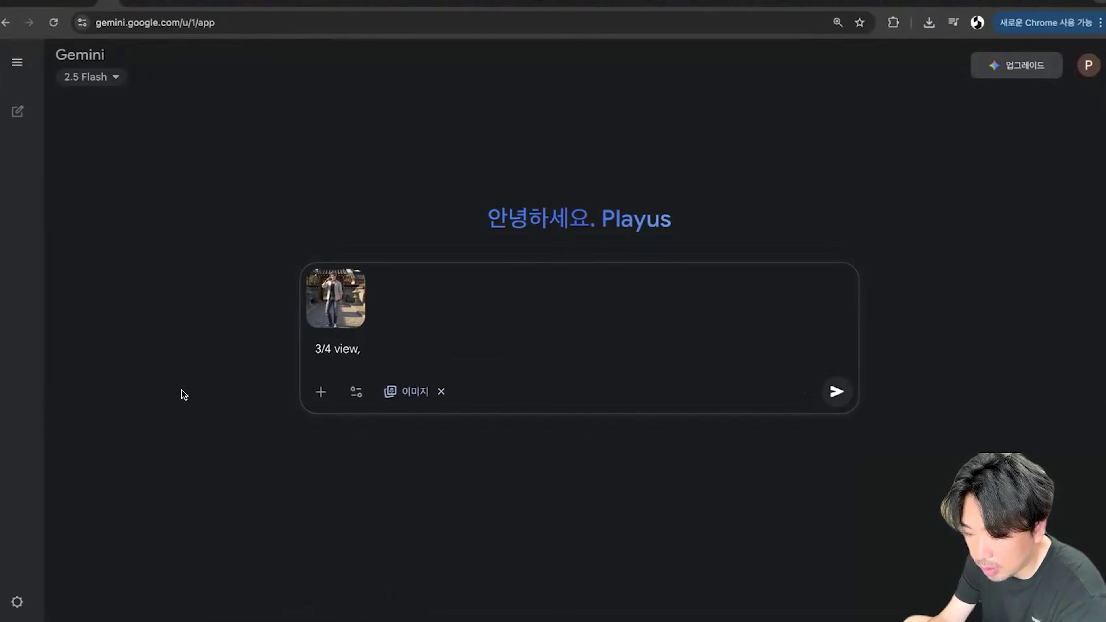
{"action": "type", "text": "미디"}
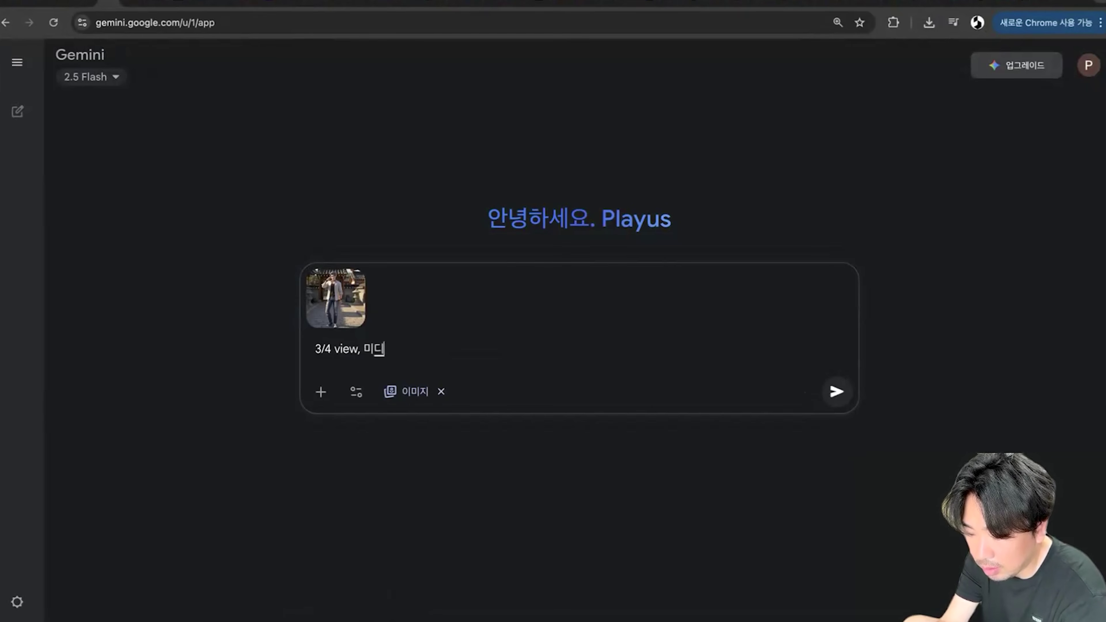
{"action": "type", "text": "엄 샷,"}
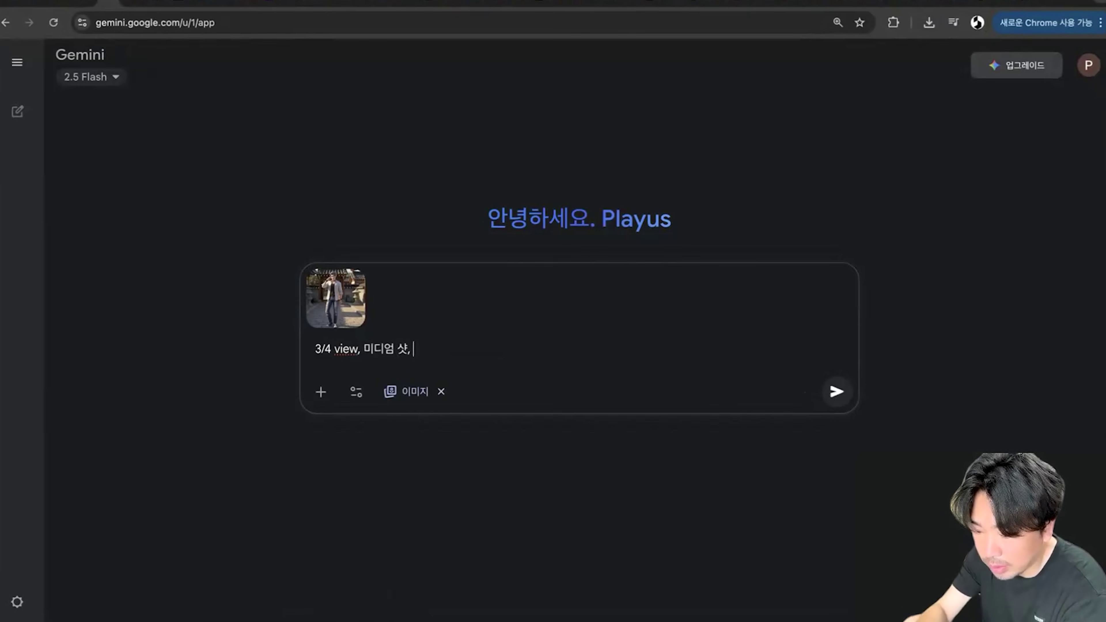
{"action": "type", "text": " 하이앵글"}
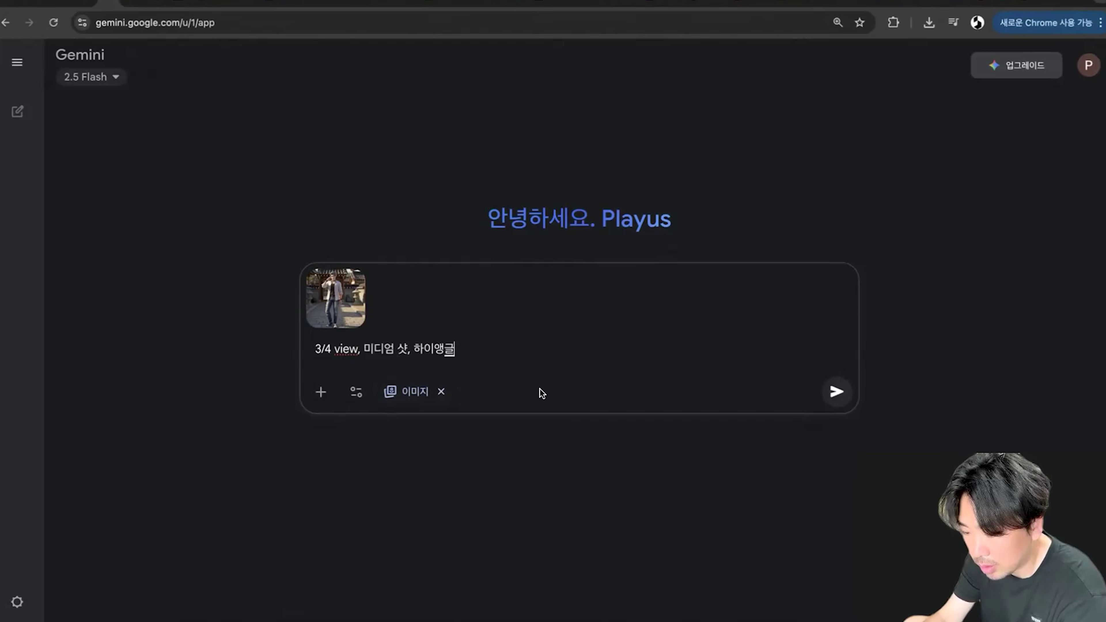
{"action": "key", "text": "Return"}
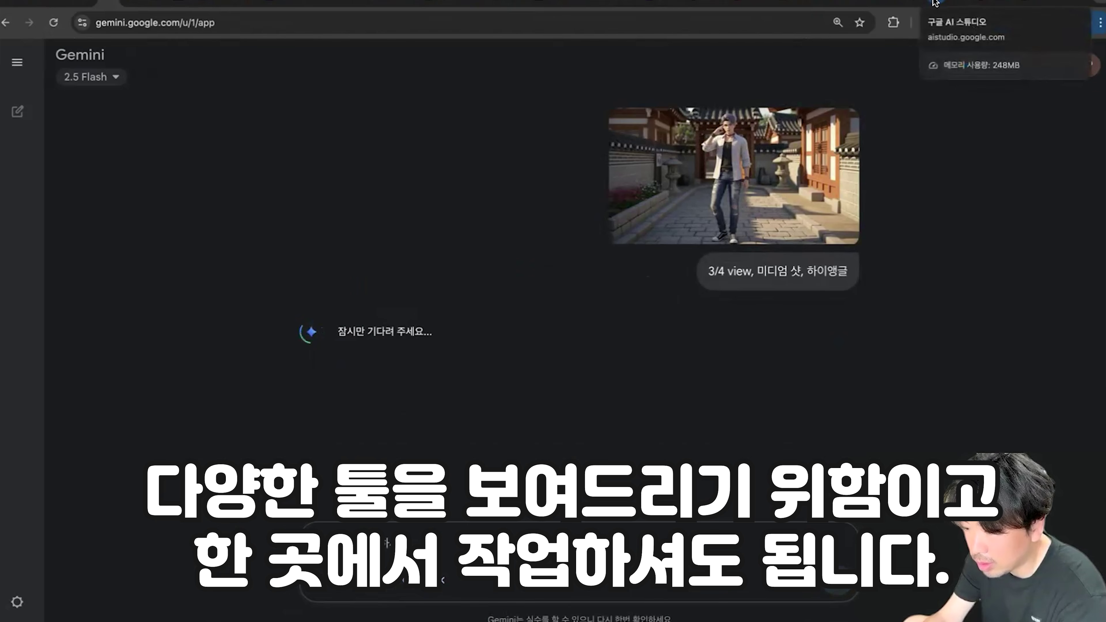
Switch to Google AI Studio, start a new chat and upload the Whisk_42d91029ca00e1aa4e347683773dd196dr.jpeg image to it
{"action": "left_click", "coordinate": [935, 6]}
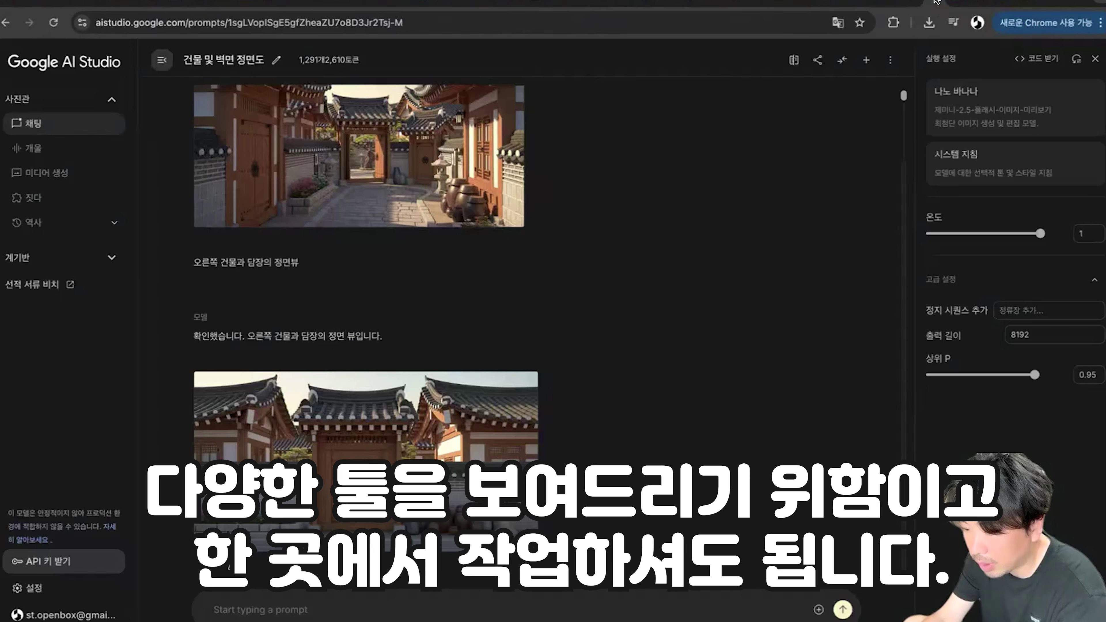
{"action": "left_click", "coordinate": [31, 122]}
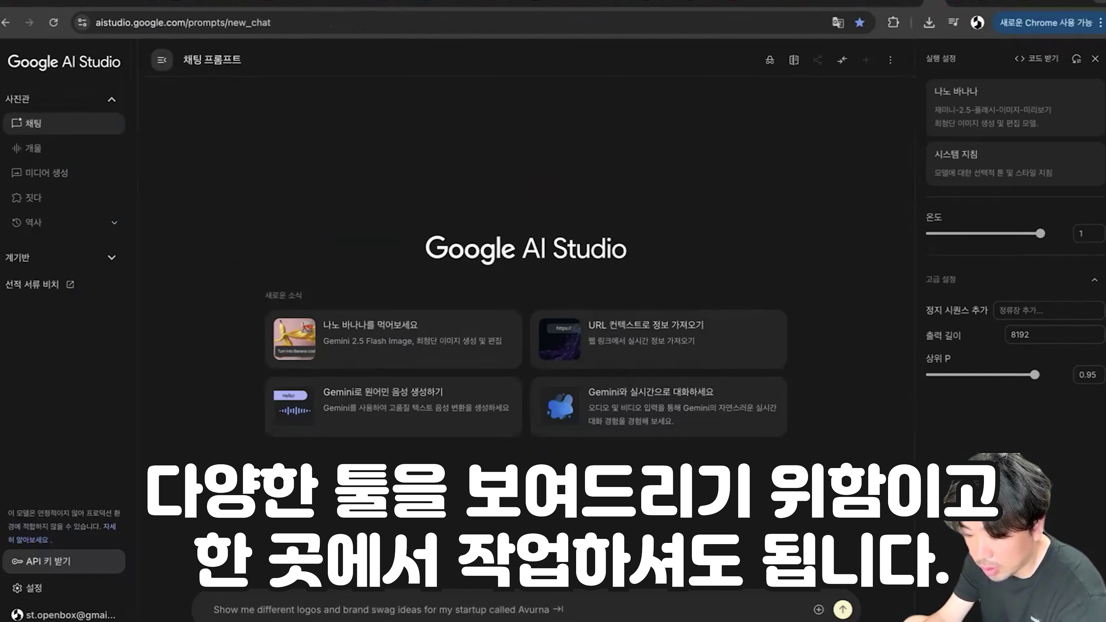
{"action": "left_click", "coordinate": [818, 609]}
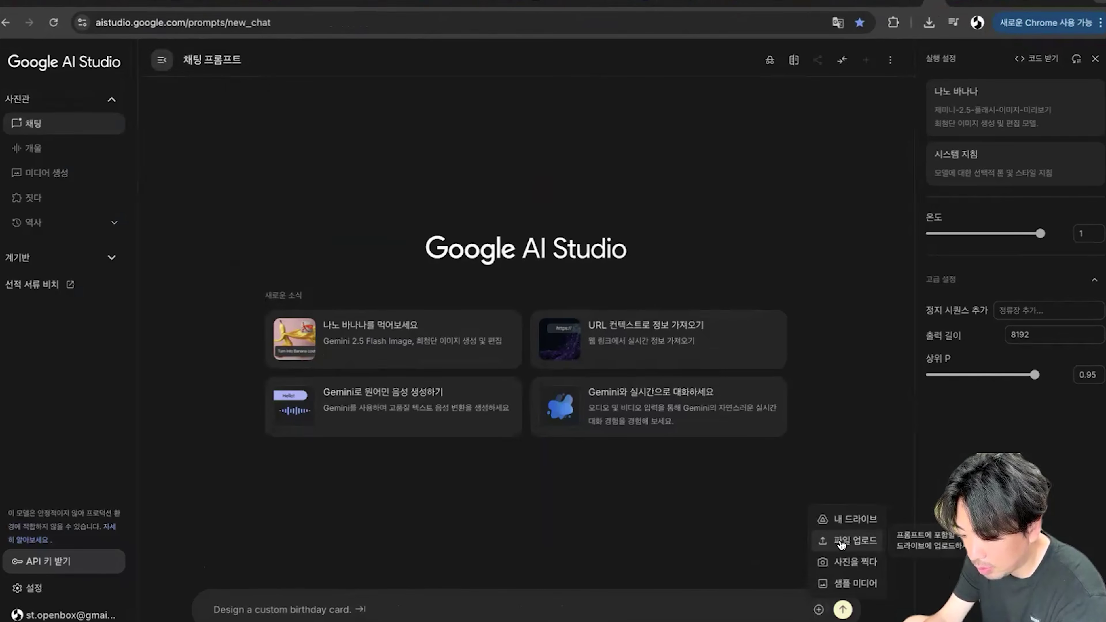
{"action": "left_click", "coordinate": [837, 545]}
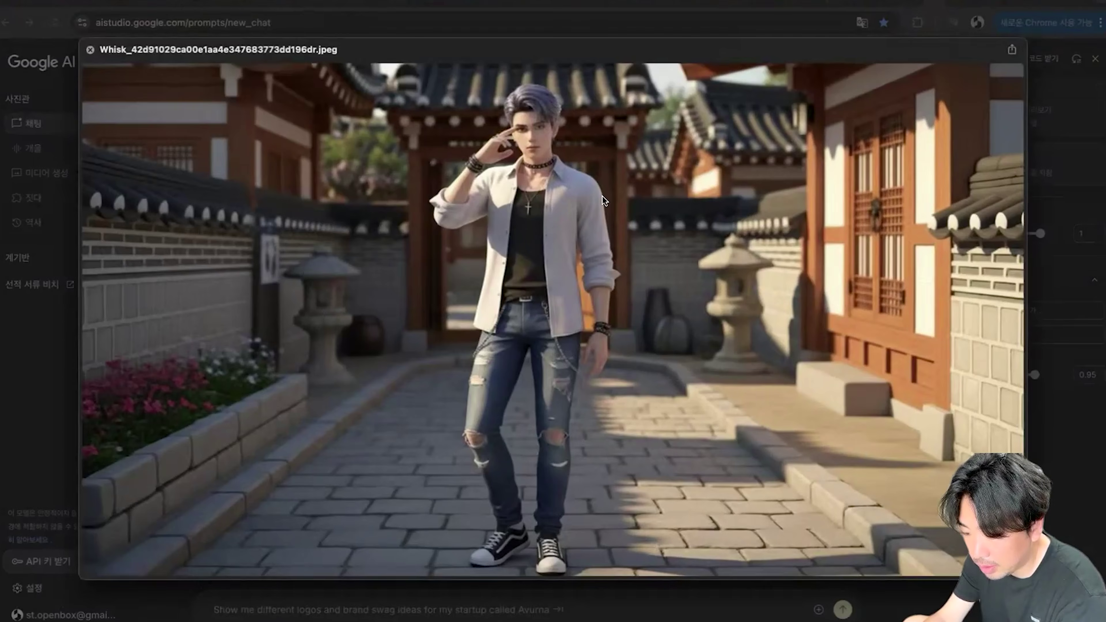
{"action": "key", "text": "space"}
{"action": "double_click", "coordinate": [444, 256]}
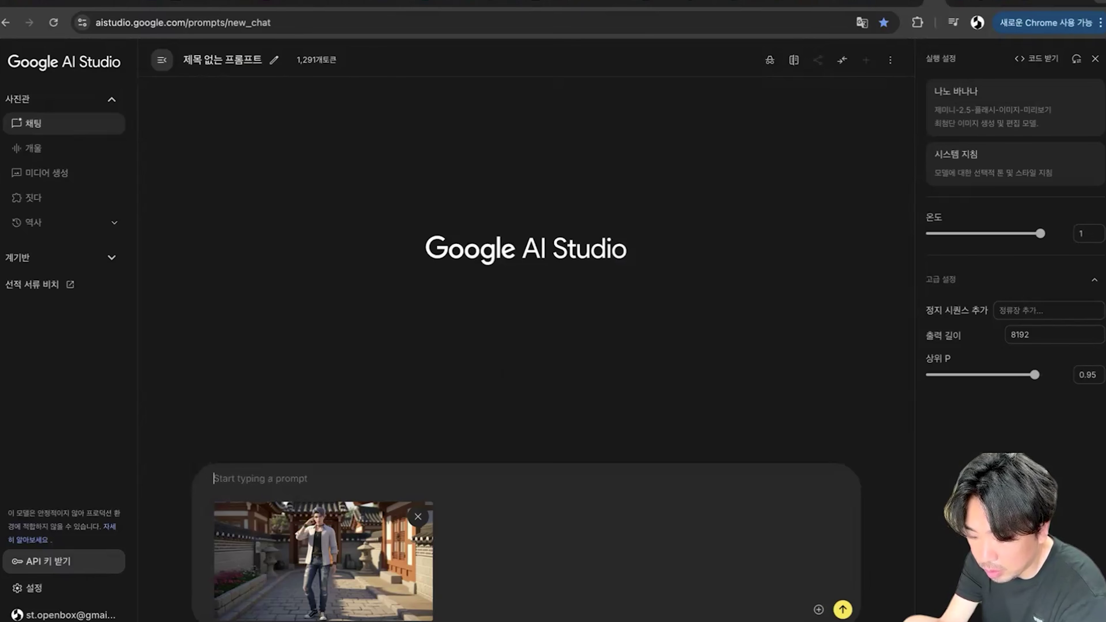
Write the prompt "정면뷰, 남성의 얼굴 클로즈업, 로우앵글" for the uploaded image and run it
{"action": "type", "text": "정면"}
{"action": "type", "text": "뷰, 로우앵글"}
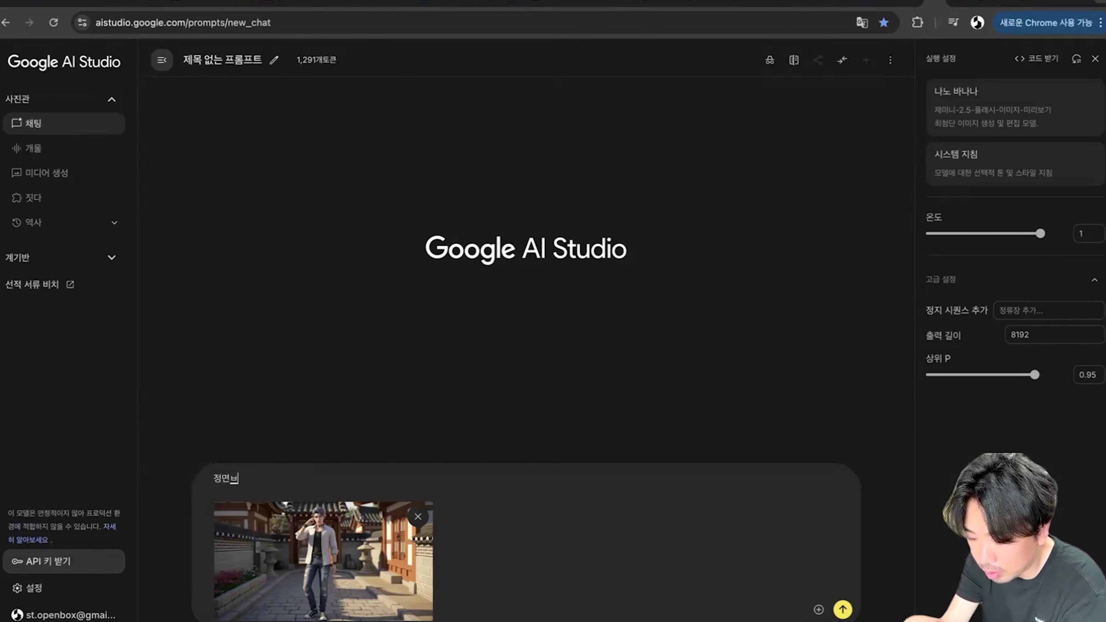
{"action": "type", "text": "클로즈업, 로우앵글"}
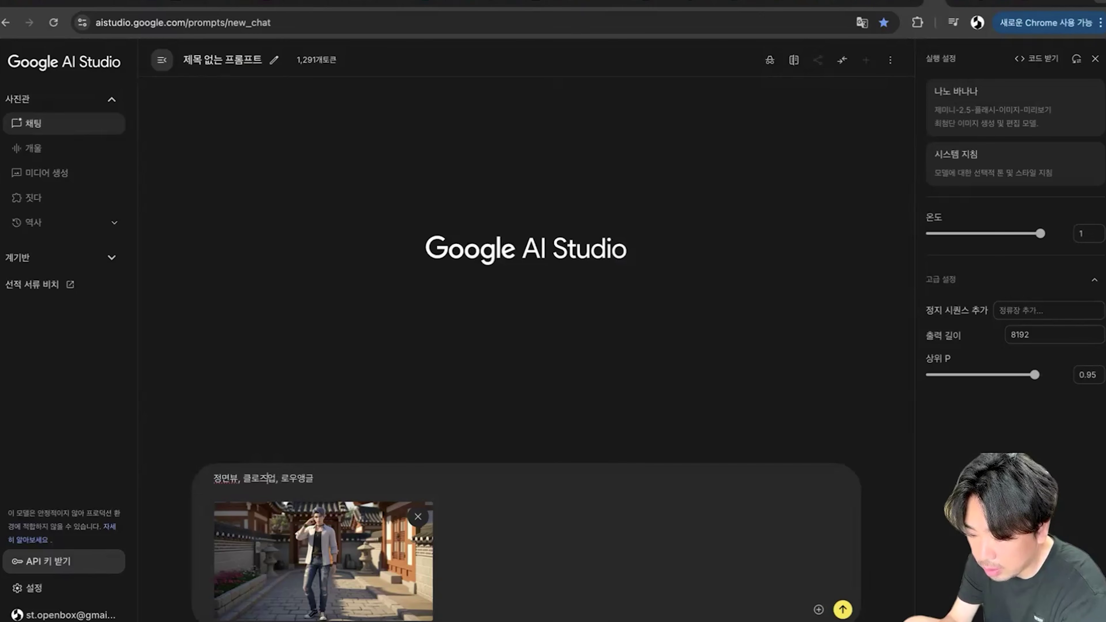
{"action": "type", "text": "남성의 얼굴"}
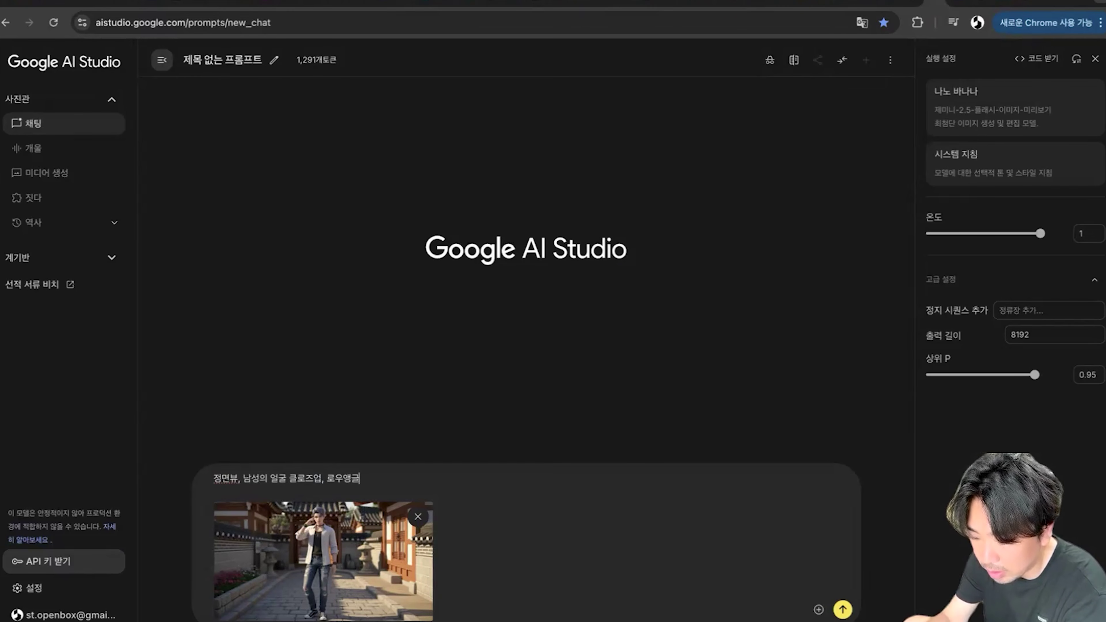
{"action": "left_click", "coordinate": [843, 610]}
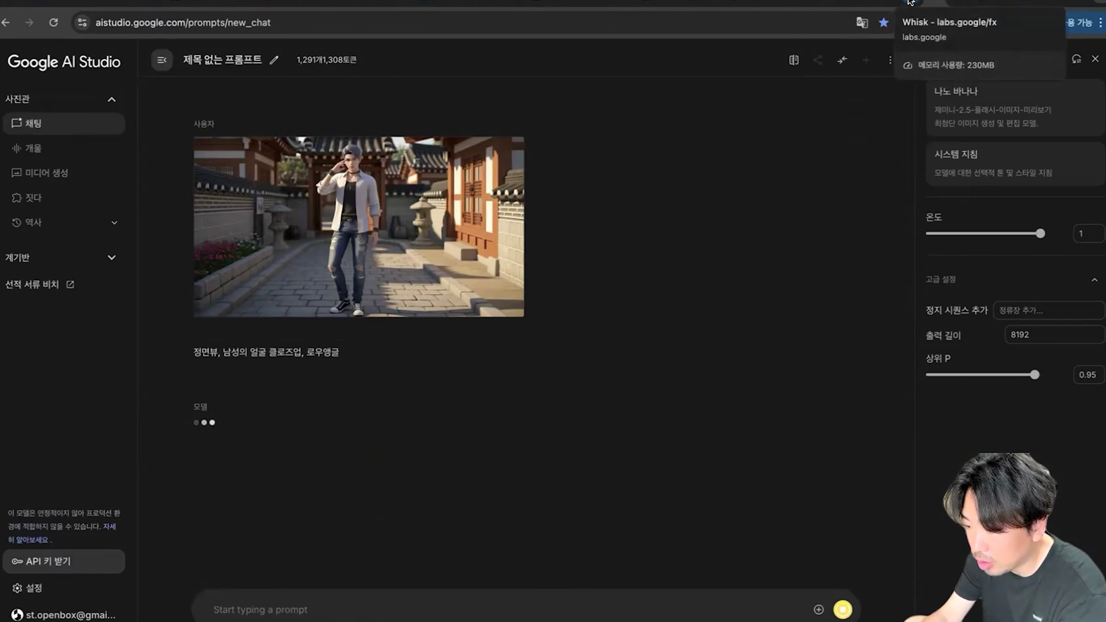
Switch to Whisk and generate a refinement of the courtyard image with the prompt "3D animation style, 3/4 view, 익스트림 롱샷, 에어리얼 샷"
{"action": "left_click", "coordinate": [910, 3]}
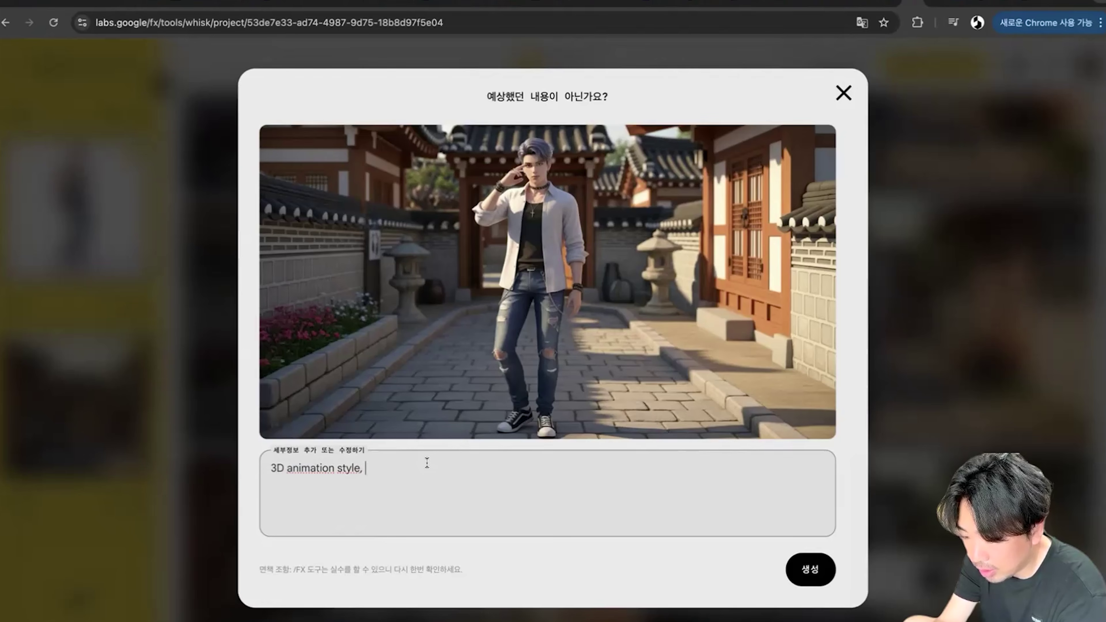
{"action": "type", "text": "3/4 view, 익스트림 "}
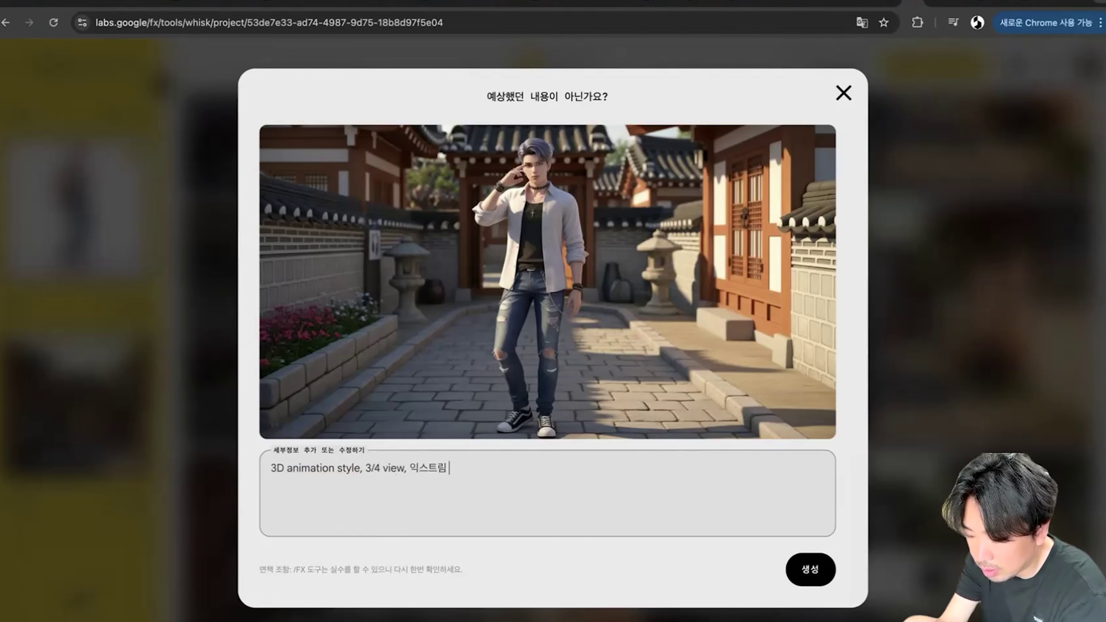
{"action": "type", "text": "롱샷, "}
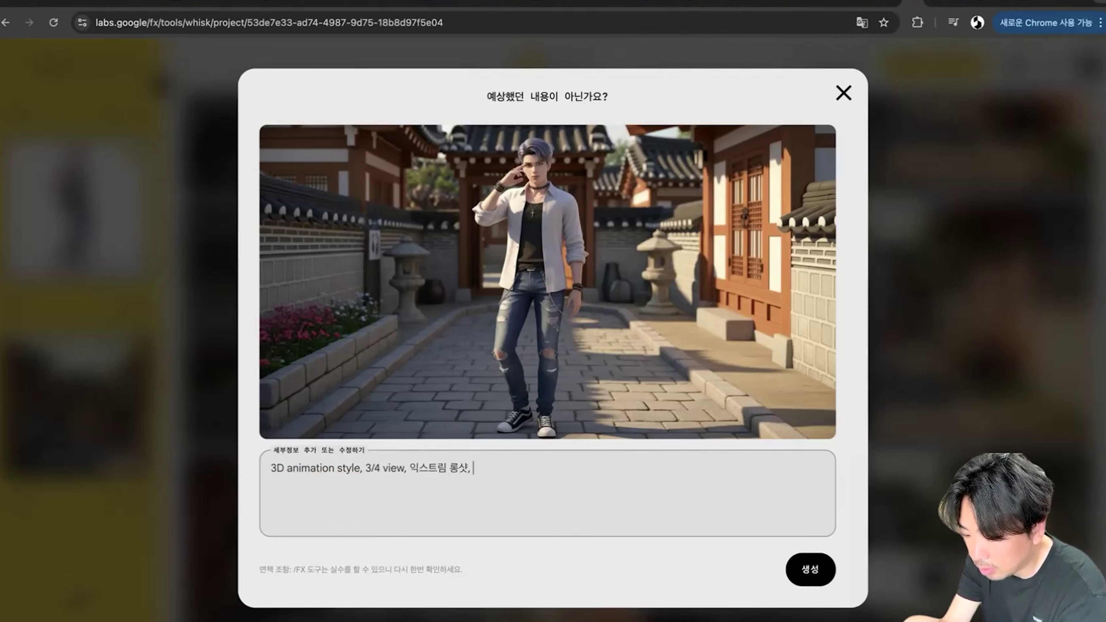
{"action": "type", "text": "에어리애"}
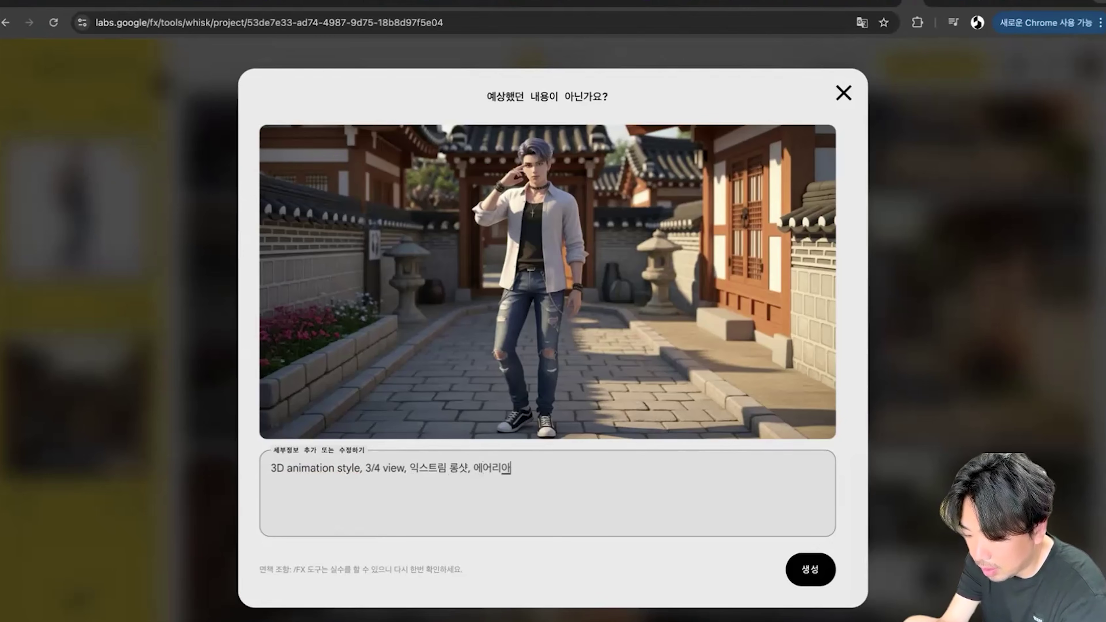
{"action": "key", "text": "BackSpace"}
{"action": "type", "text": "얼 섀"}
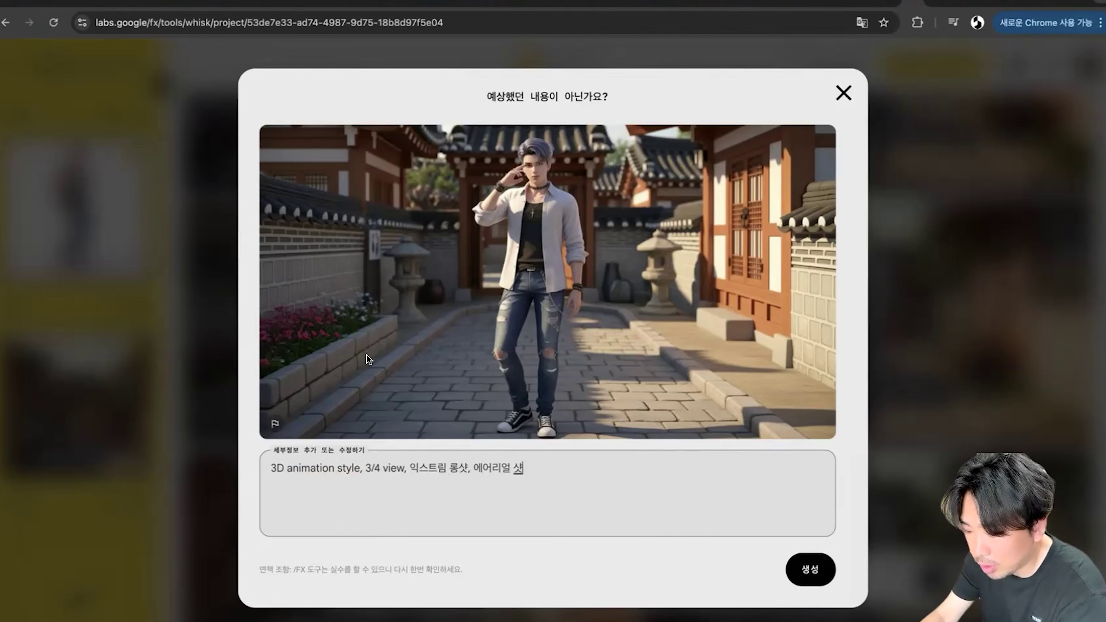
{"action": "left_click", "coordinate": [810, 570]}
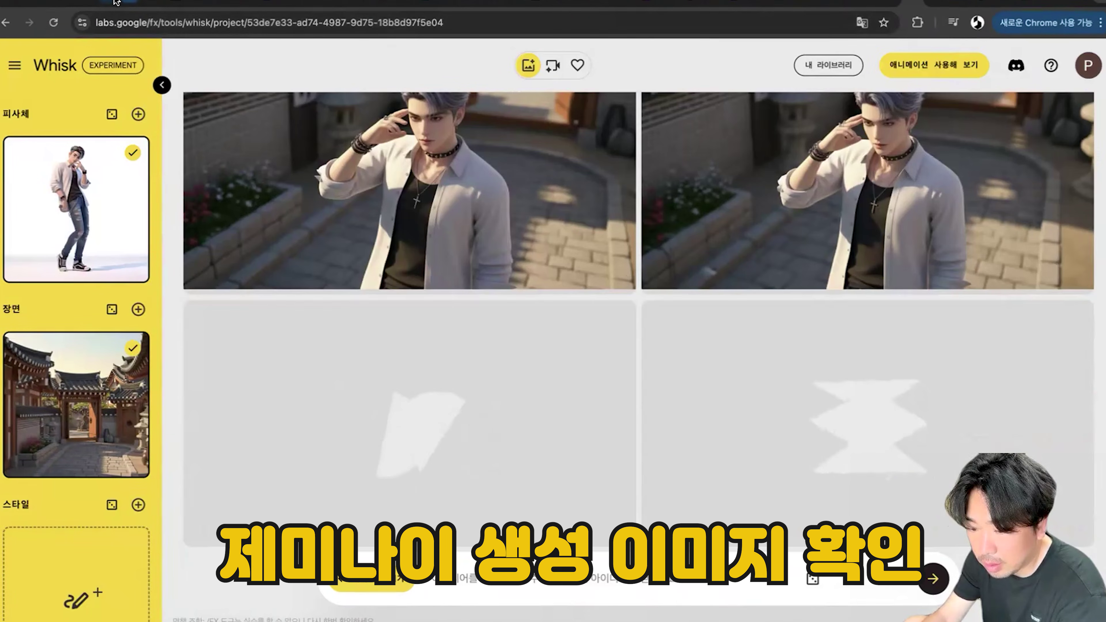
Switch to Gemini and compare its generated image with the prompt, marking the camera direction and the view and angle keywords in red
{"action": "left_click", "coordinate": [110, 2]}
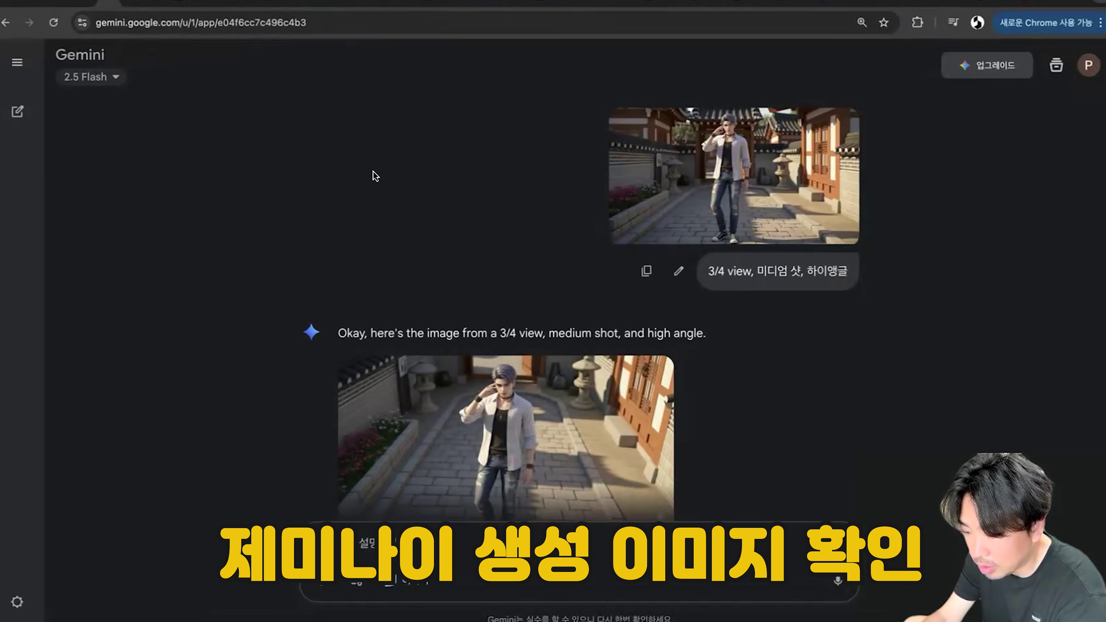
{"action": "scroll", "coordinate": [801, 323], "scroll_direction": "down", "scroll_amount": 1}
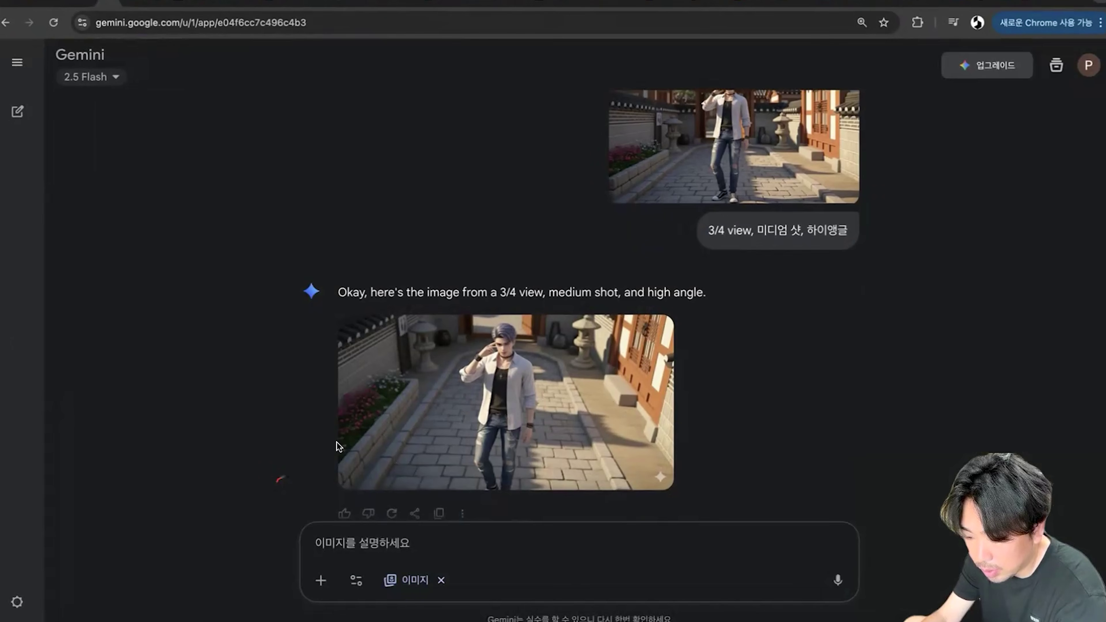
{"action": "mouse_move", "coordinate": [277, 481]}
{"action": "left_mouse_down"}
{"action": "mouse_move", "coordinate": [418, 397]}
{"action": "mouse_move", "coordinate": [422, 448]}
{"action": "left_mouse_up"}
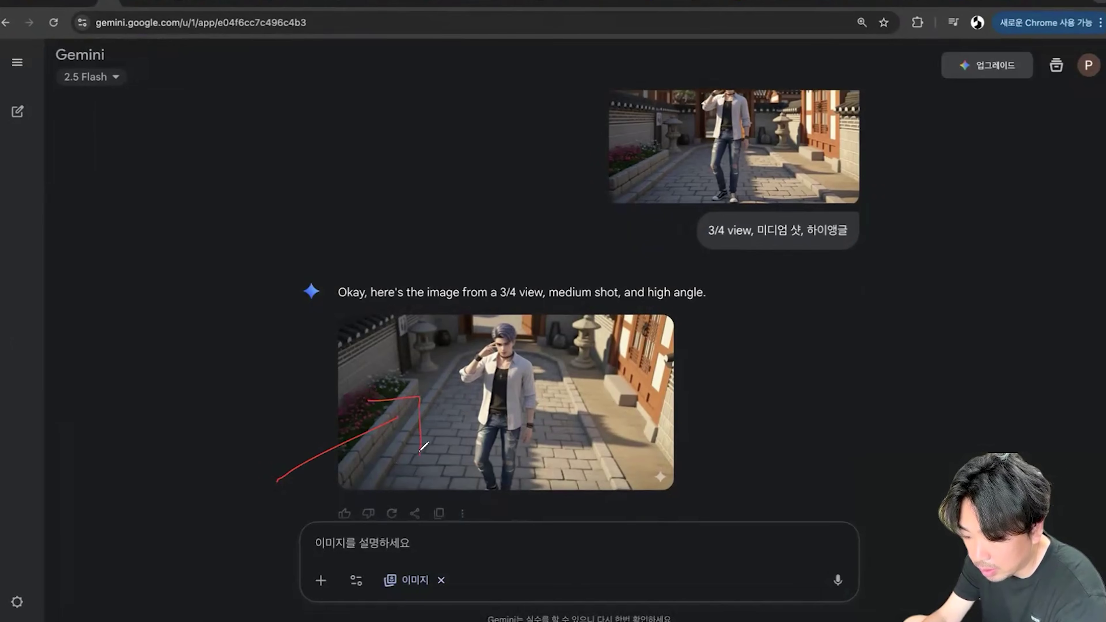
{"action": "mouse_move", "coordinate": [361, 393]}
{"action": "left_mouse_down"}
{"action": "mouse_move", "coordinate": [432, 392]}
{"action": "mouse_move", "coordinate": [432, 460]}
{"action": "left_mouse_up"}
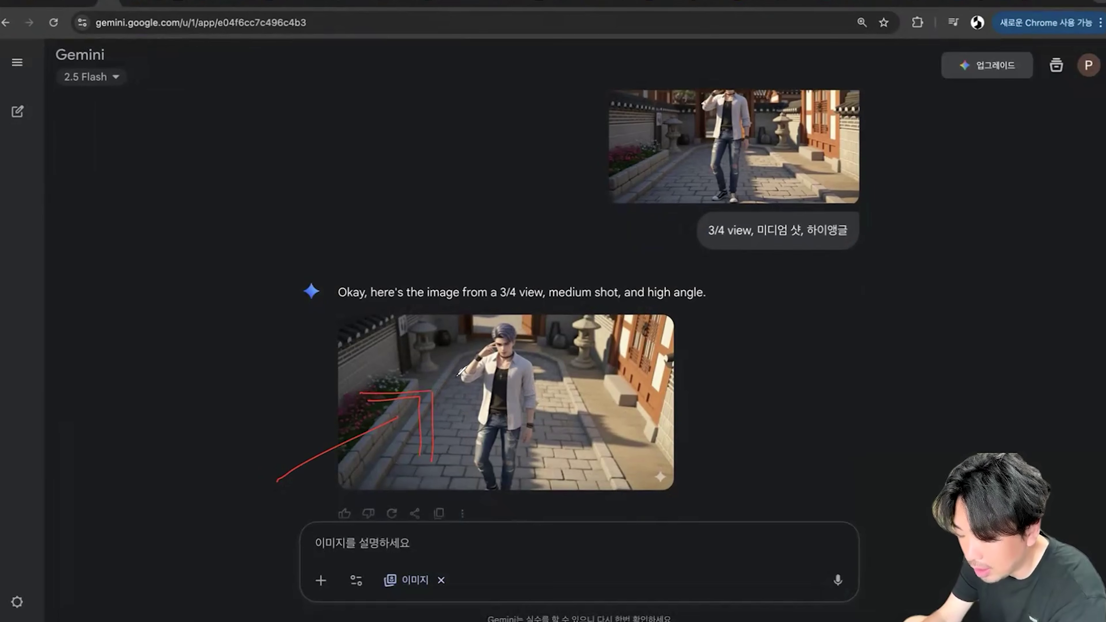
{"action": "left_click_drag", "start_coordinate": [698, 240], "coordinate": [747, 237]}
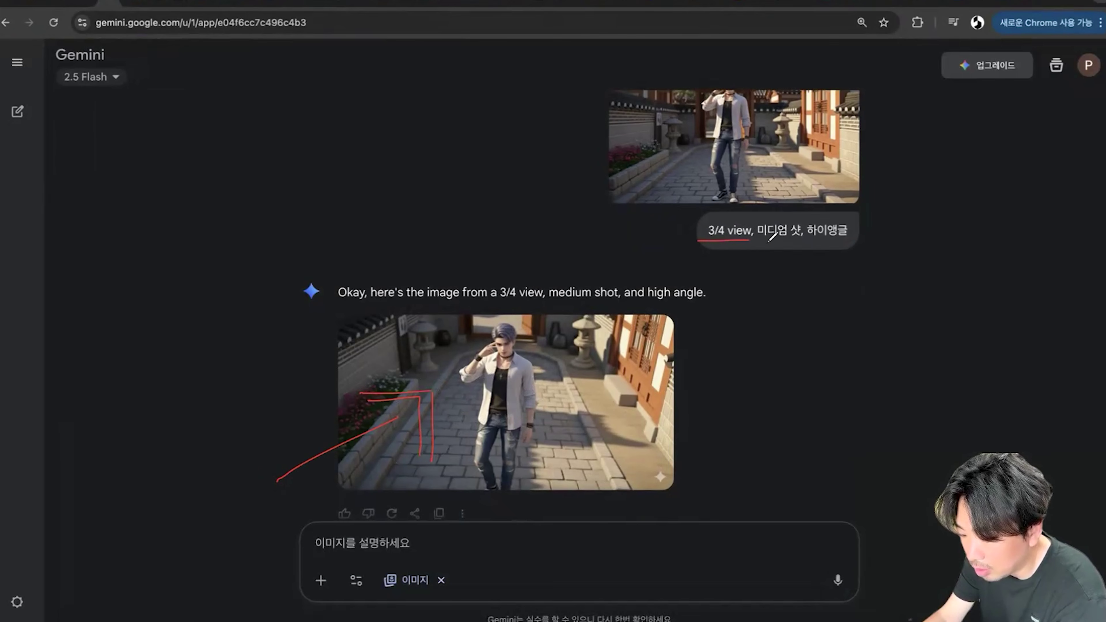
{"action": "mouse_move", "coordinate": [449, 416]}
{"action": "left_mouse_down"}
{"action": "mouse_move", "coordinate": [564, 341]}
{"action": "mouse_move", "coordinate": [419, 315]}
{"action": "left_mouse_up"}
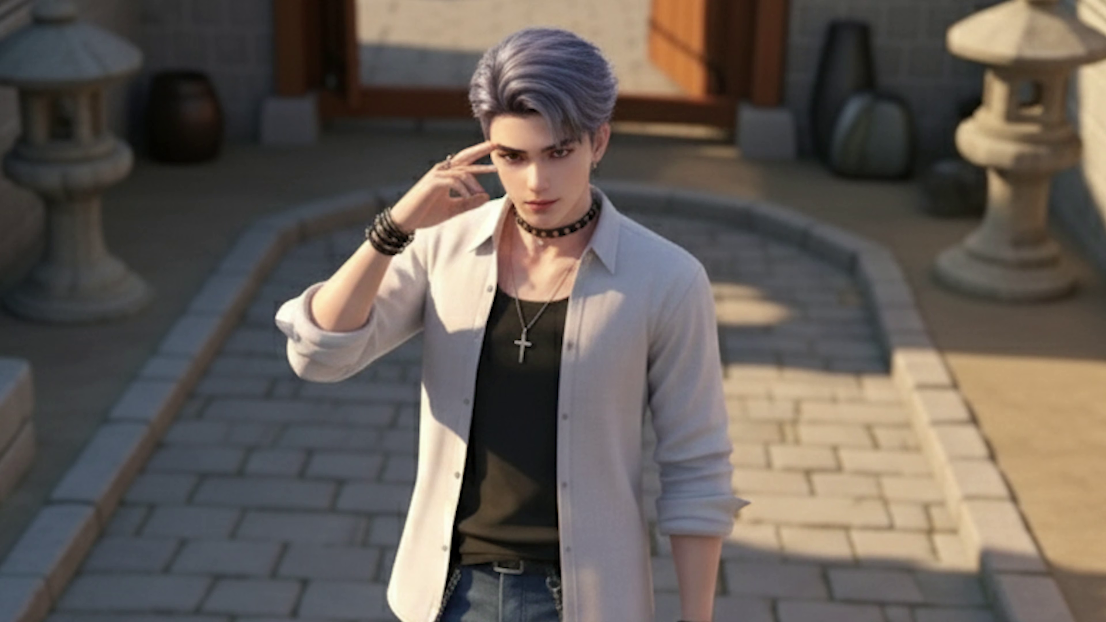
{"action": "mouse_move", "coordinate": [858, 238]}
{"action": "left_mouse_down"}
{"action": "mouse_move", "coordinate": [854, 221]}
{"action": "mouse_move", "coordinate": [808, 214]}
{"action": "mouse_move", "coordinate": [809, 237]}
{"action": "left_mouse_up"}
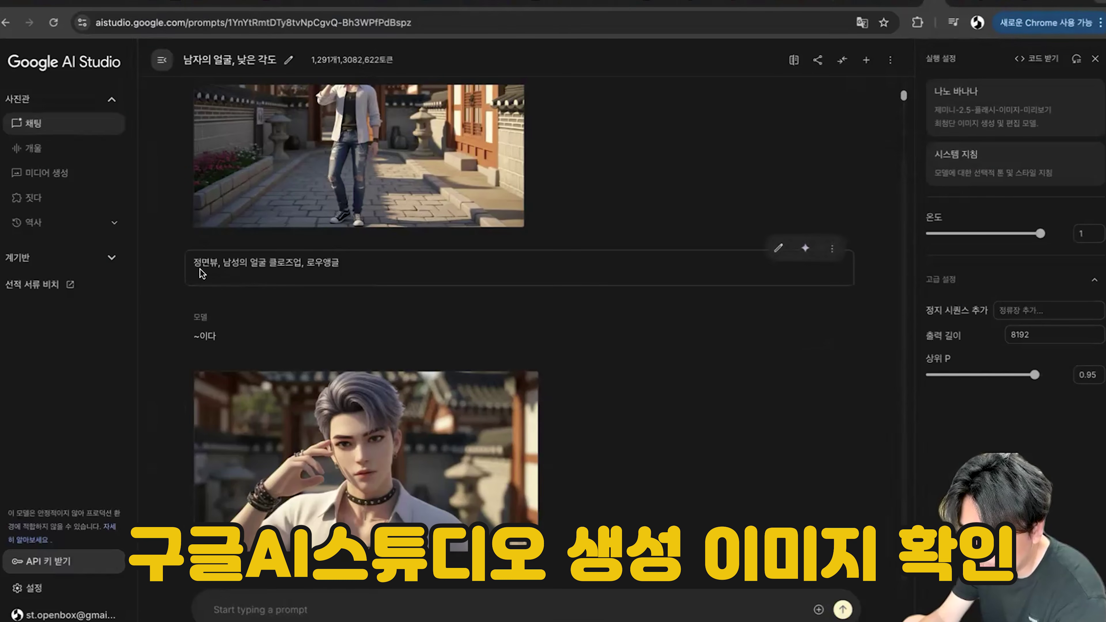
Compare the portrait generated in Google AI Studio with its prompt, marking 정면뷰, 남성의 얼굴, 클로즈업 and 로우앵글 in red
{"action": "left_click_drag", "start_coordinate": [187, 275], "coordinate": [300, 273]}
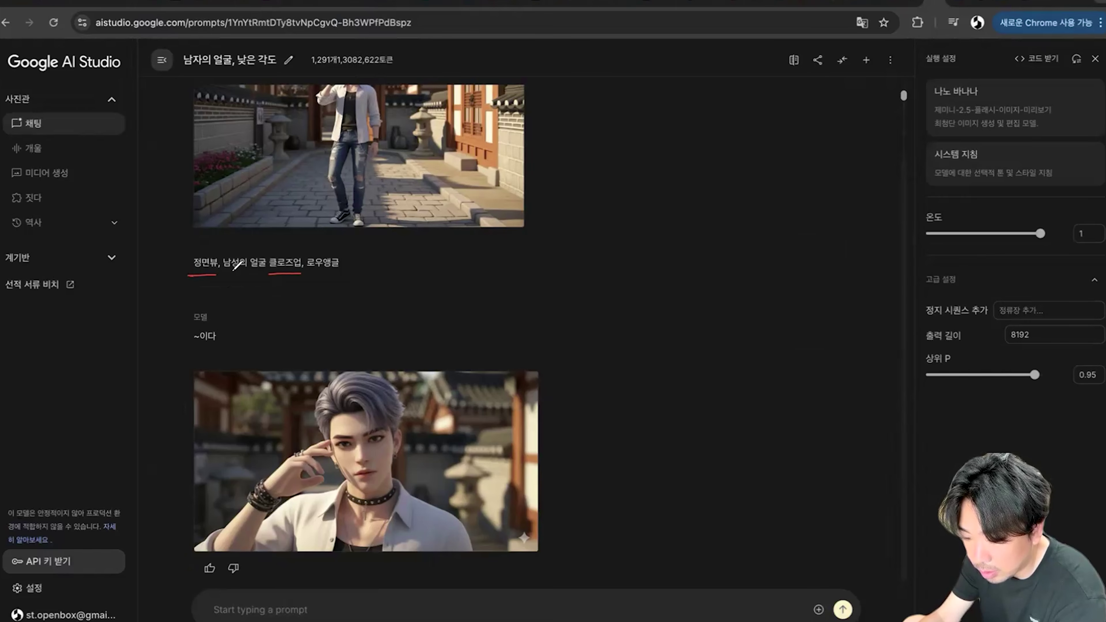
{"action": "mouse_move", "coordinate": [232, 267]}
{"action": "left_mouse_down"}
{"action": "mouse_move", "coordinate": [269, 252]}
{"action": "mouse_move", "coordinate": [226, 250]}
{"action": "mouse_move", "coordinate": [228, 274]}
{"action": "left_mouse_up"}
{"action": "mouse_move", "coordinate": [348, 335]}
{"action": "left_mouse_down"}
{"action": "mouse_move", "coordinate": [358, 357]}
{"action": "mouse_move", "coordinate": [372, 323]}
{"action": "left_mouse_up"}
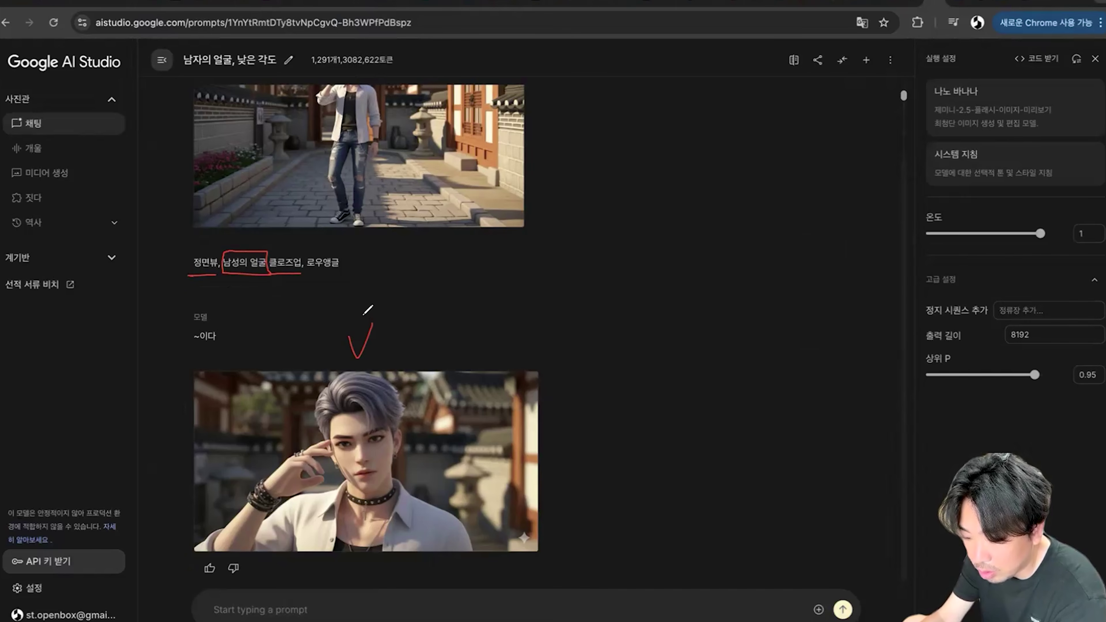
{"action": "left_click_drag", "start_coordinate": [310, 273], "coordinate": [351, 273]}
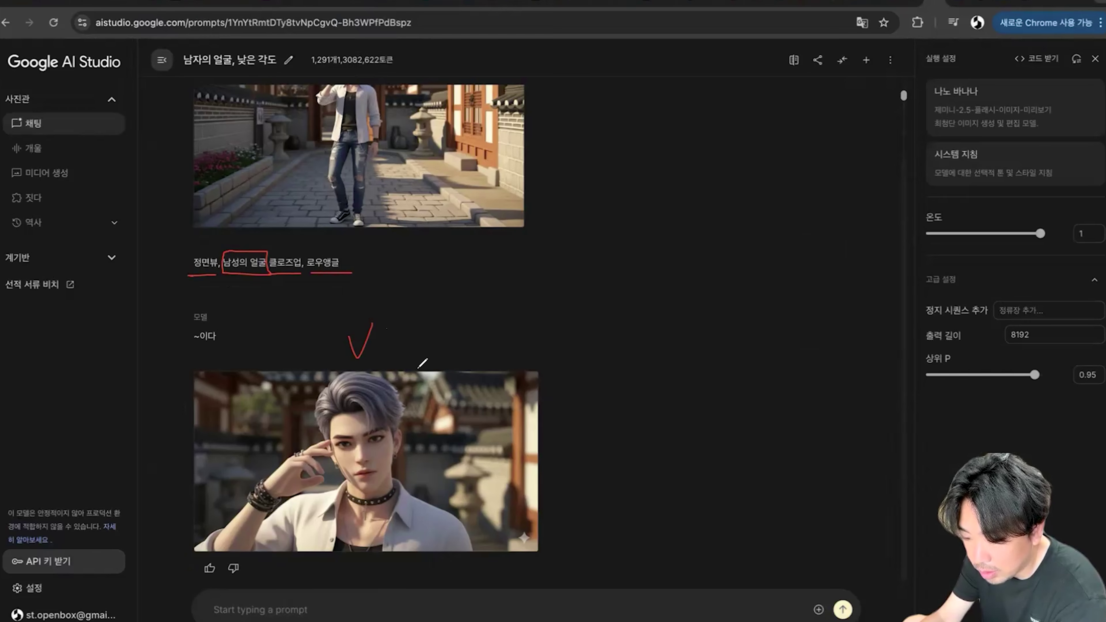
Switch to Gemini and request a revision with the prompt "남성의 왼쪽 3/4 side view, 남성의 상체 위주의 미디엄 샷으로 수정"
{"action": "mouse_move", "coordinate": [384, 562]}
{"action": "left_mouse_down"}
{"action": "mouse_move", "coordinate": [386, 522]}
{"action": "mouse_move", "coordinate": [373, 532]}
{"action": "mouse_move", "coordinate": [424, 540]}
{"action": "left_mouse_up"}
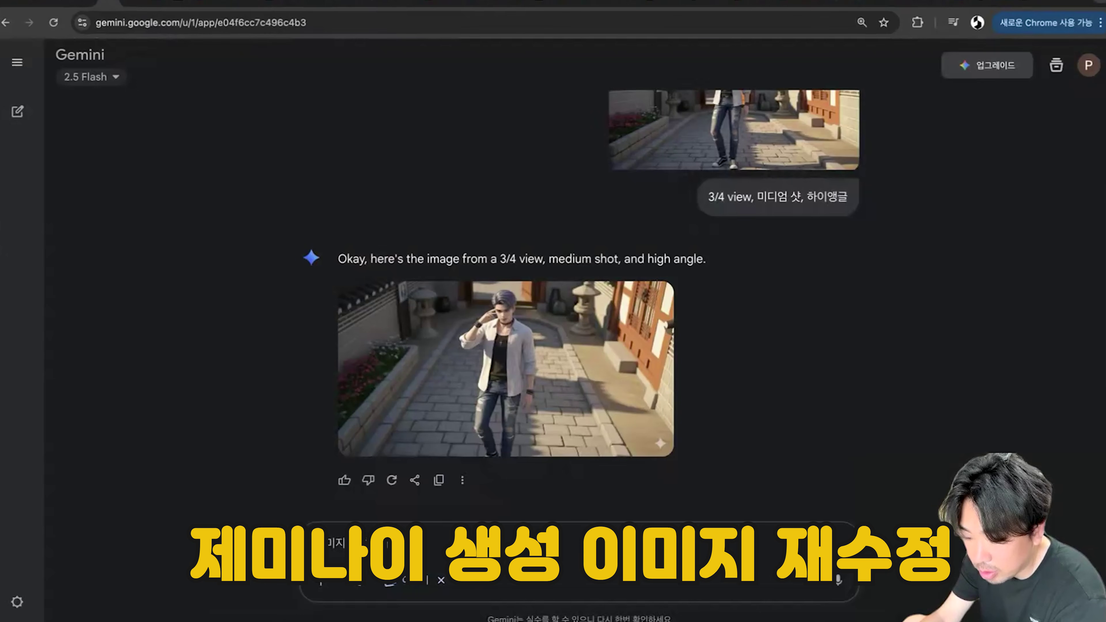
{"action": "key", "text": "ctrl+v"}
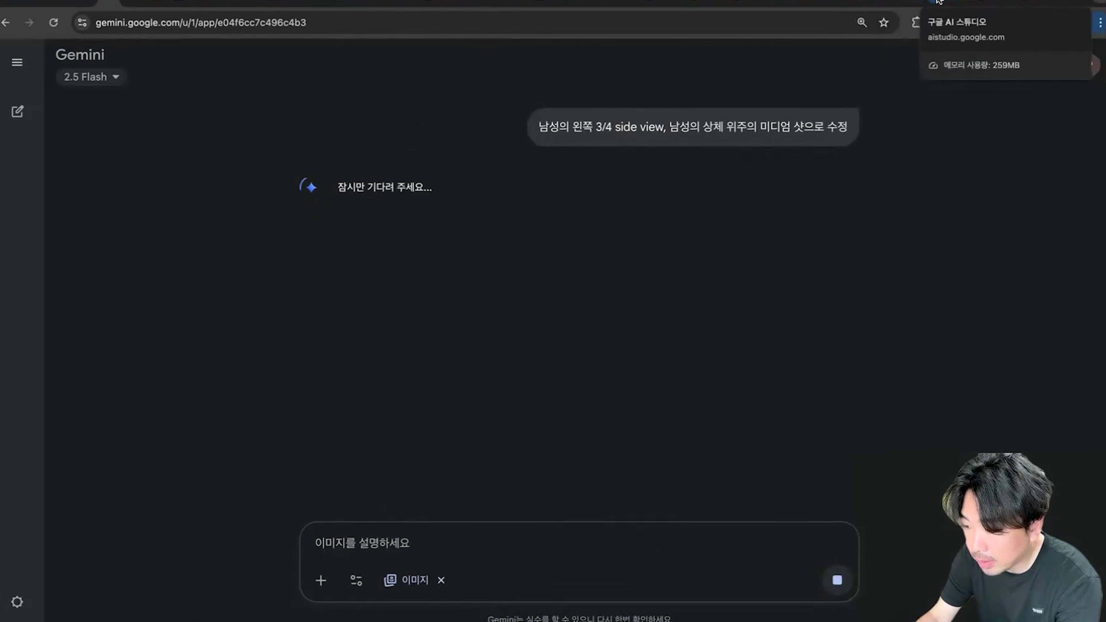
{"action": "key", "text": "Return"}
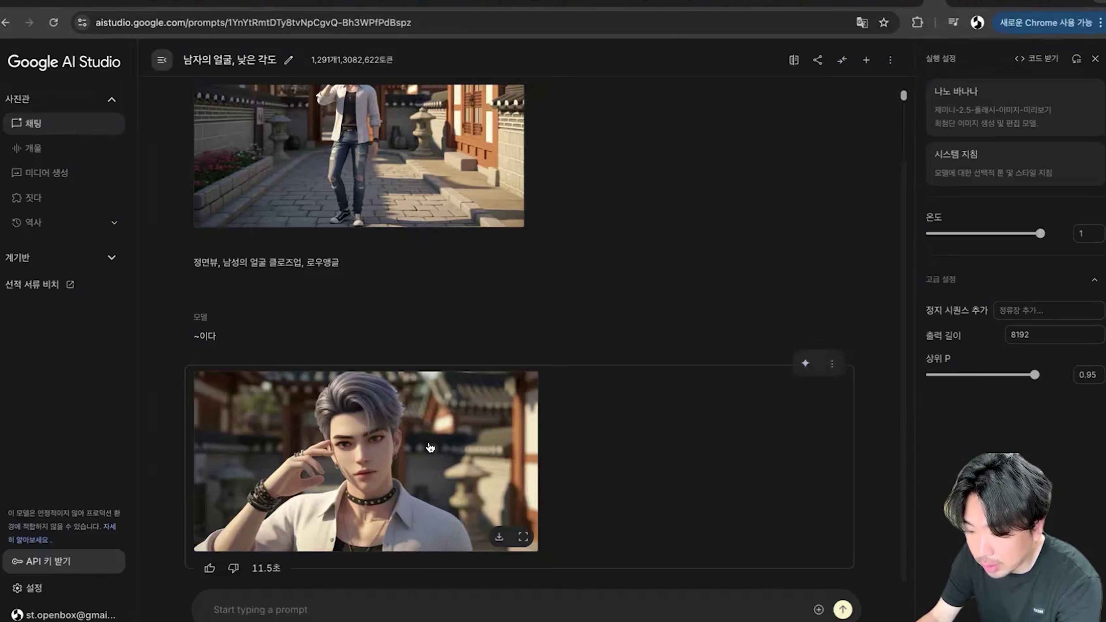
Switch to Google AI Studio and run the follow-up prompt "인물에 대해서 더 극단적인 low angle" on the close-up portrait
{"action": "scroll", "coordinate": [426, 429], "scroll_direction": "up", "scroll_amount": 2}
{"action": "scroll", "coordinate": [423, 428], "scroll_direction": "down", "scroll_amount": 2}
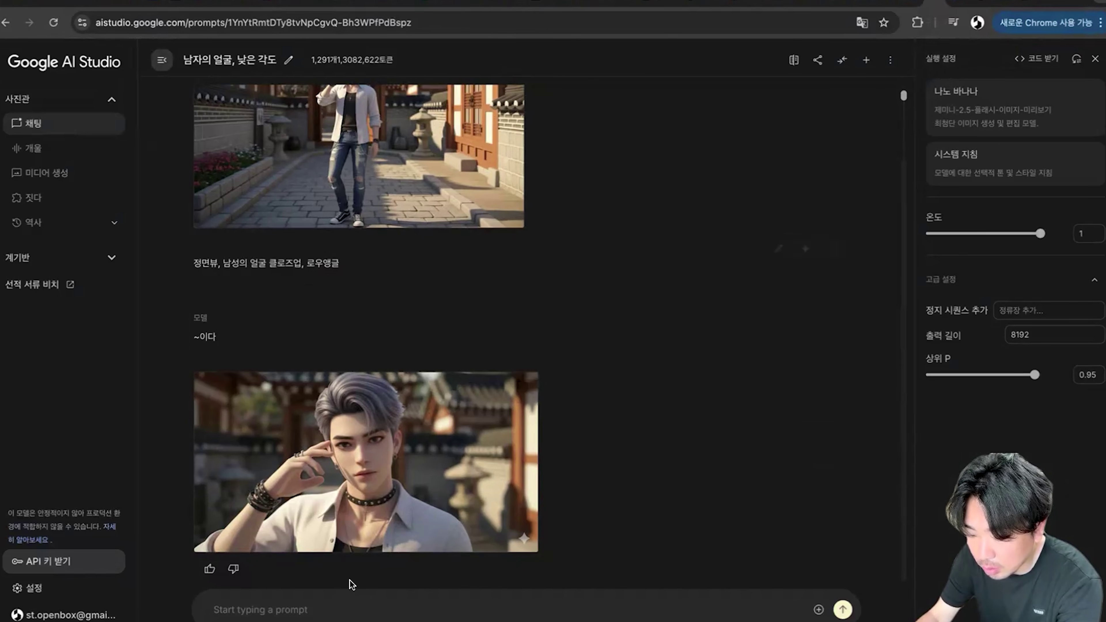
{"action": "left_click", "coordinate": [318, 608]}
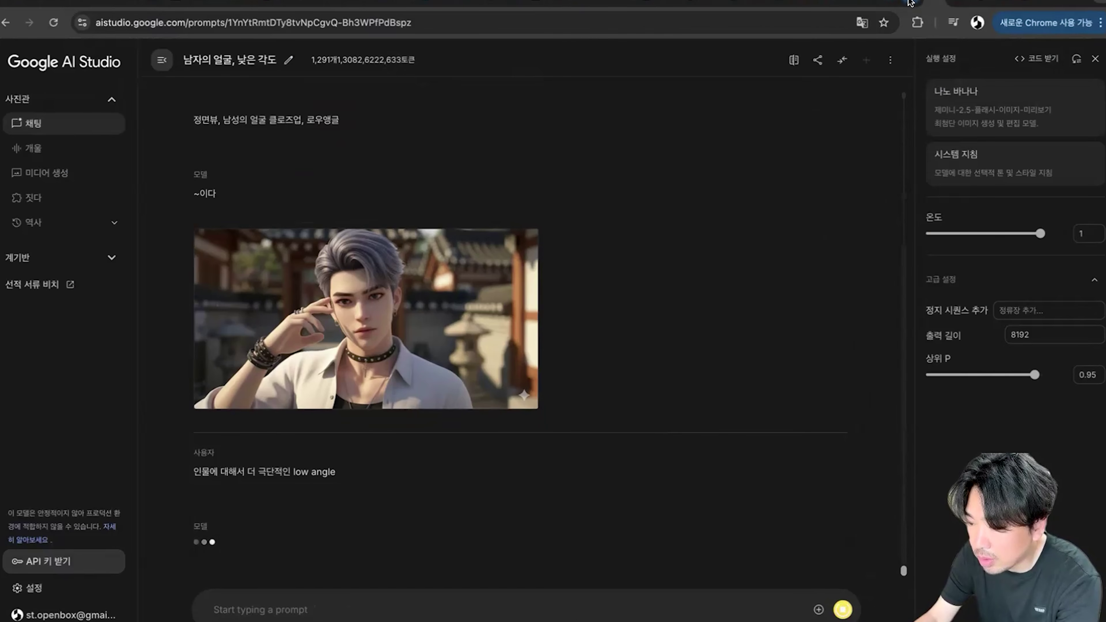
Switch to Whisk and examine the aerial courtyard image and its prompt, marking the camera direction temporarily with a red arrow
{"action": "left_click", "coordinate": [911, 5]}
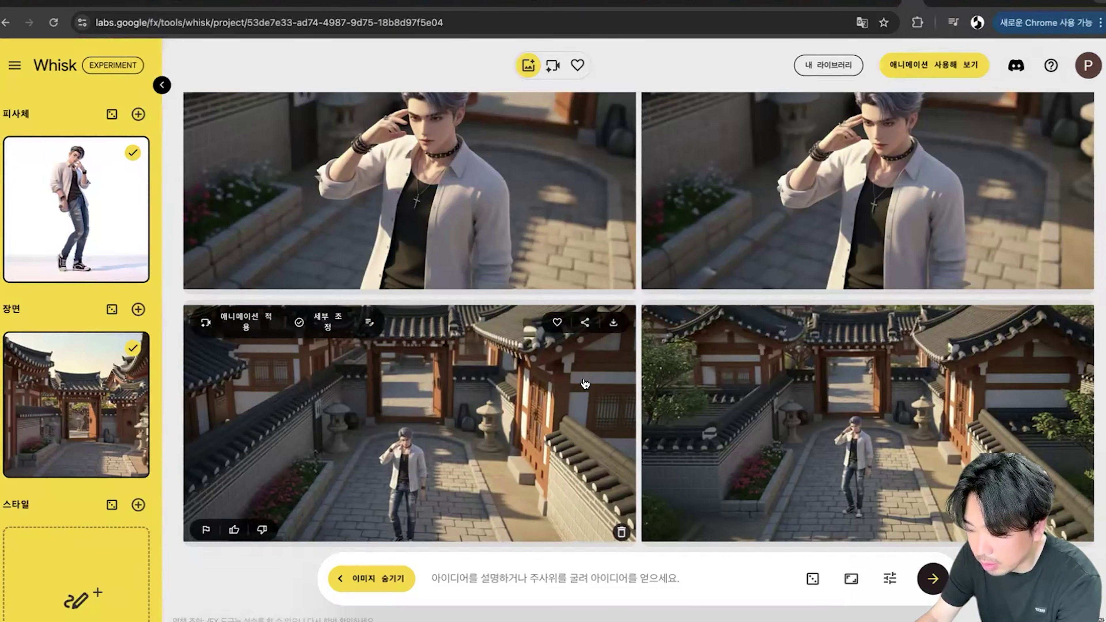
{"action": "left_click", "coordinate": [784, 431]}
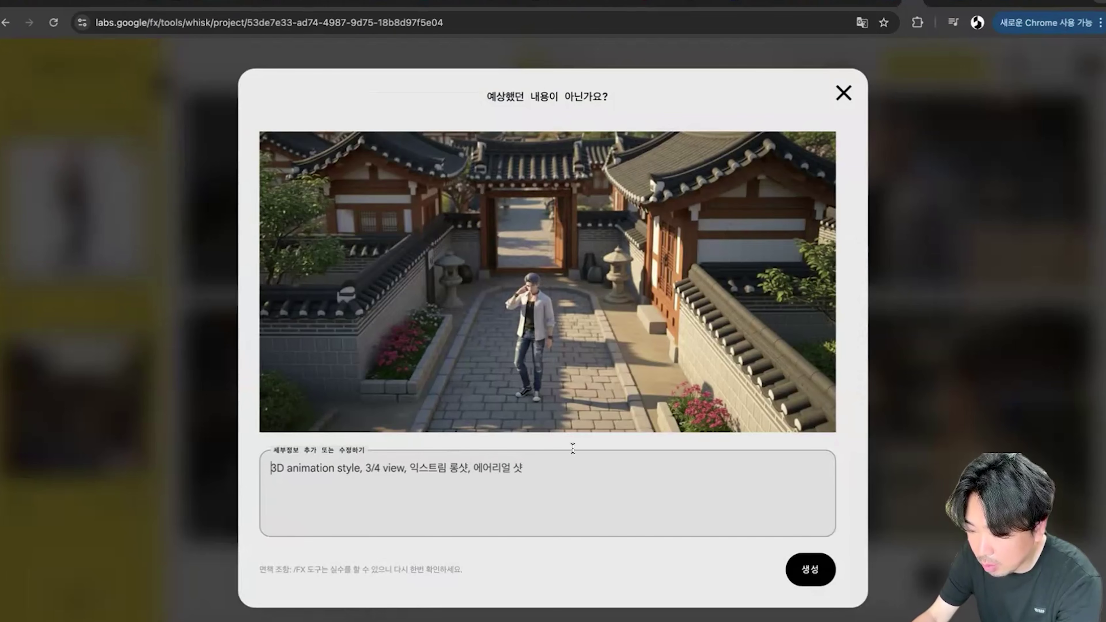
{"action": "left_click", "coordinate": [843, 93]}
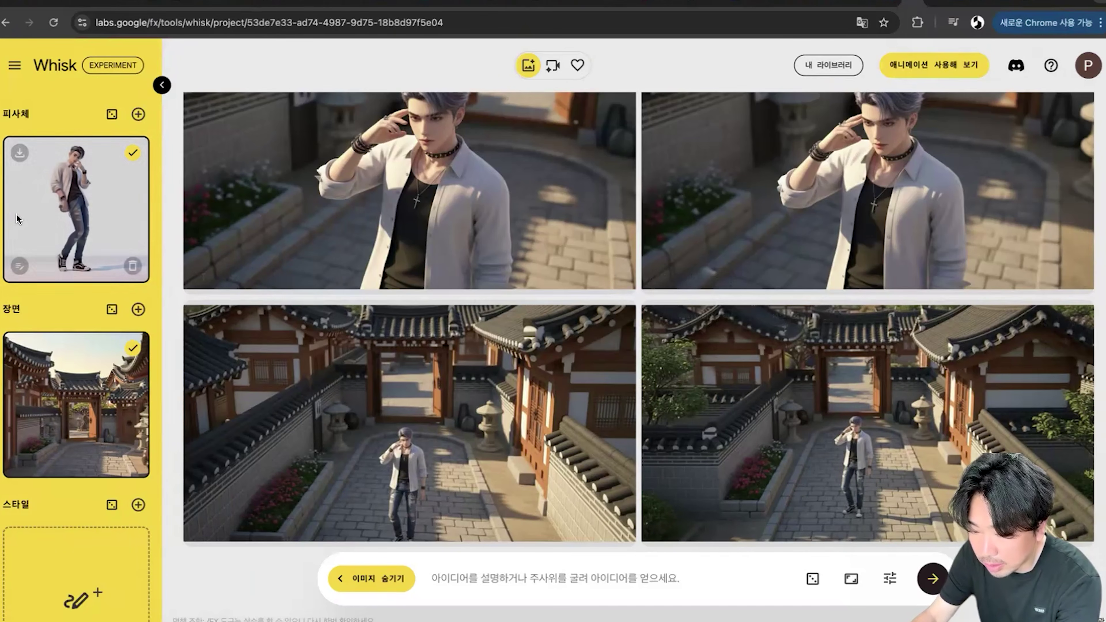
{"action": "mouse_move", "coordinate": [718, 534]}
{"action": "left_mouse_down"}
{"action": "mouse_move", "coordinate": [810, 491]}
{"action": "mouse_move", "coordinate": [813, 512]}
{"action": "left_mouse_up"}
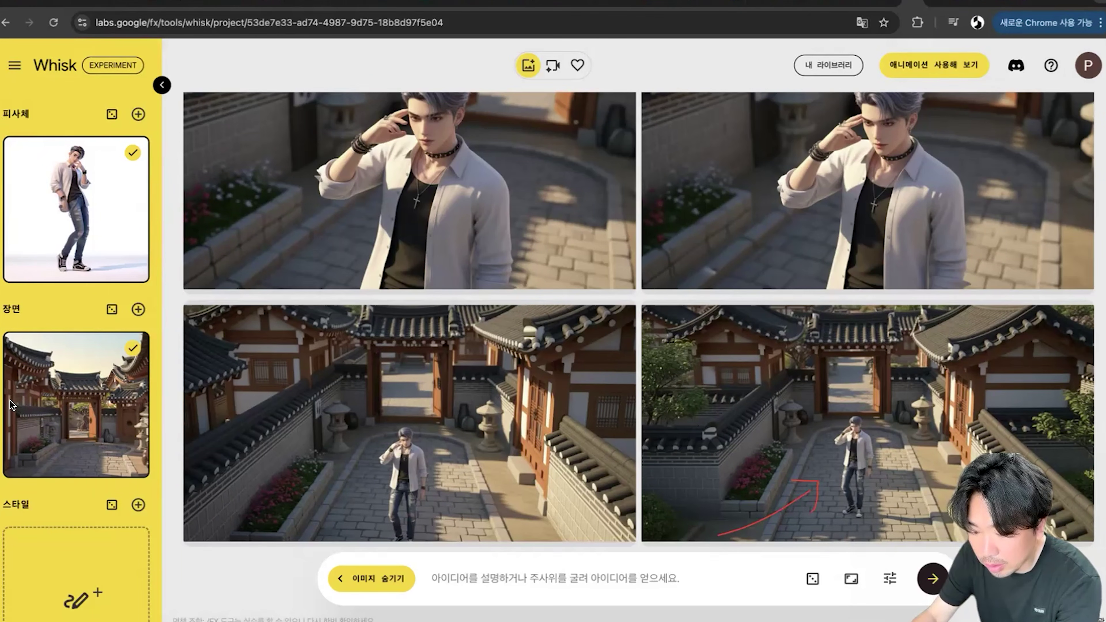
{"action": "key", "text": "Escape"}
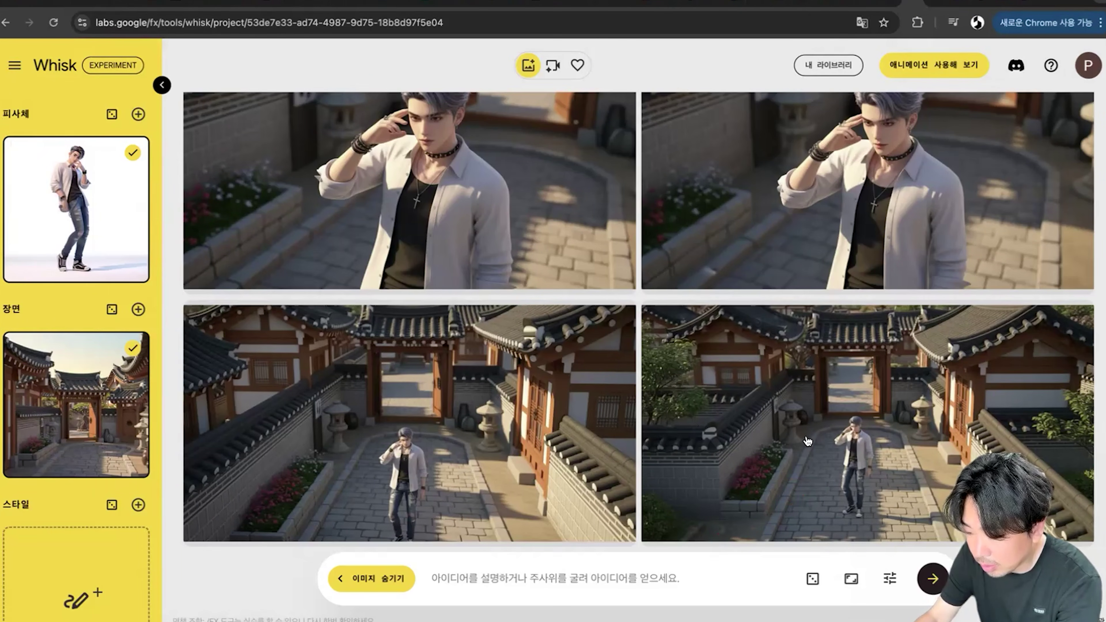
Refine the aerial courtyard image, replacing the keywords after "3D animation style" with "인물을 기준으로 왼쪽으로 45", and generate it
{"action": "left_click", "coordinate": [775, 442]}
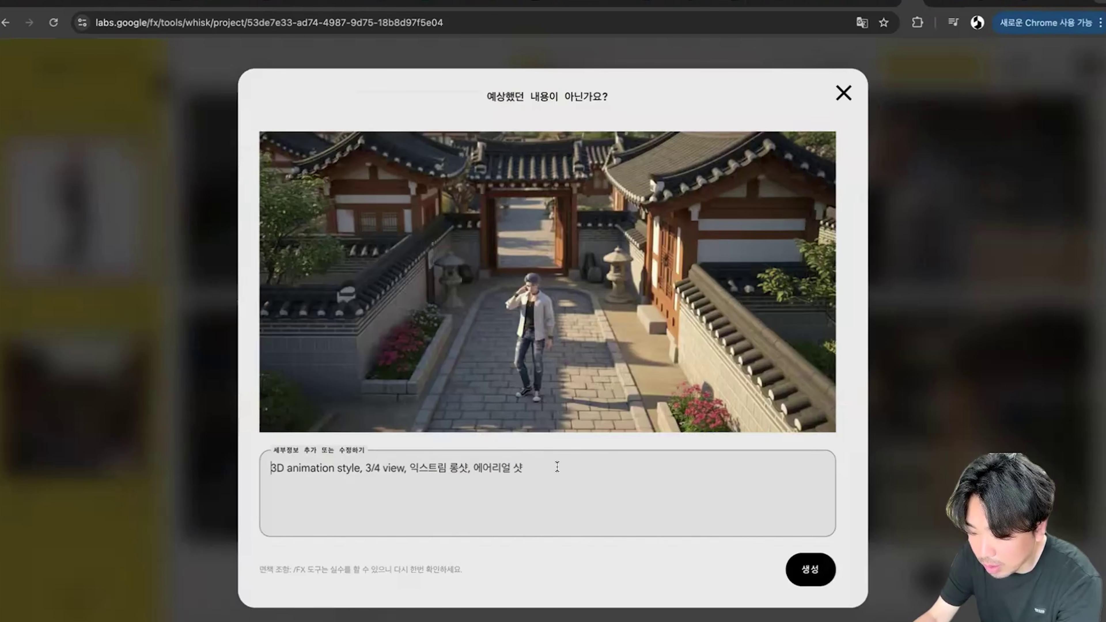
{"action": "left_click_drag", "start_coordinate": [525, 467], "coordinate": [365, 467]}
{"action": "type", "text": "인물을 기준으로 왼쪽으로 4"}
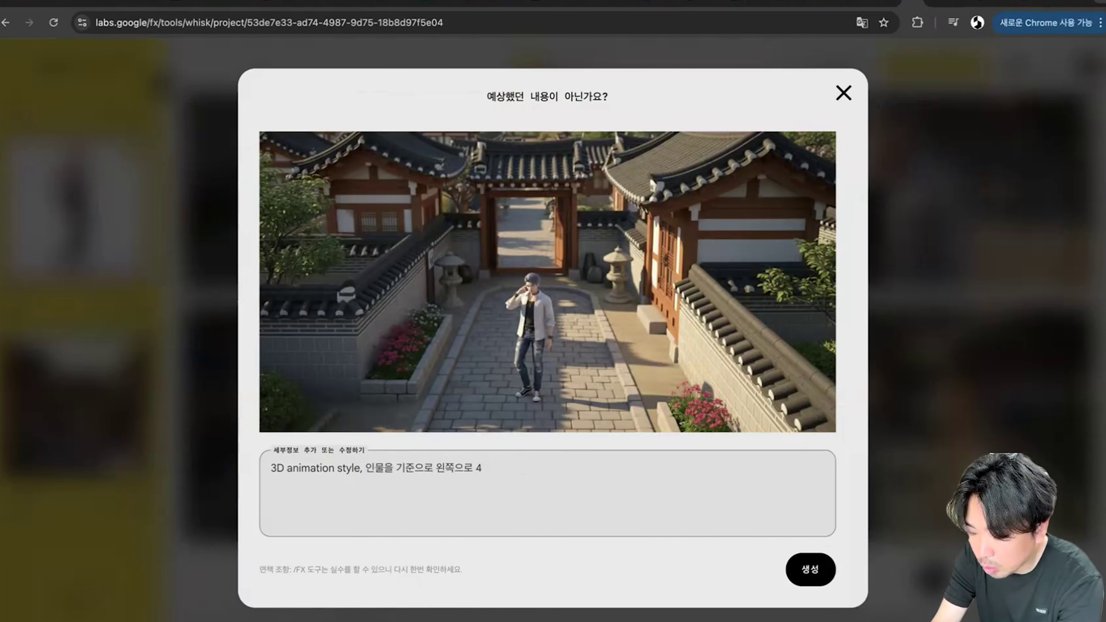
{"action": "type", "text": "5"}
{"action": "key", "text": "Return"}
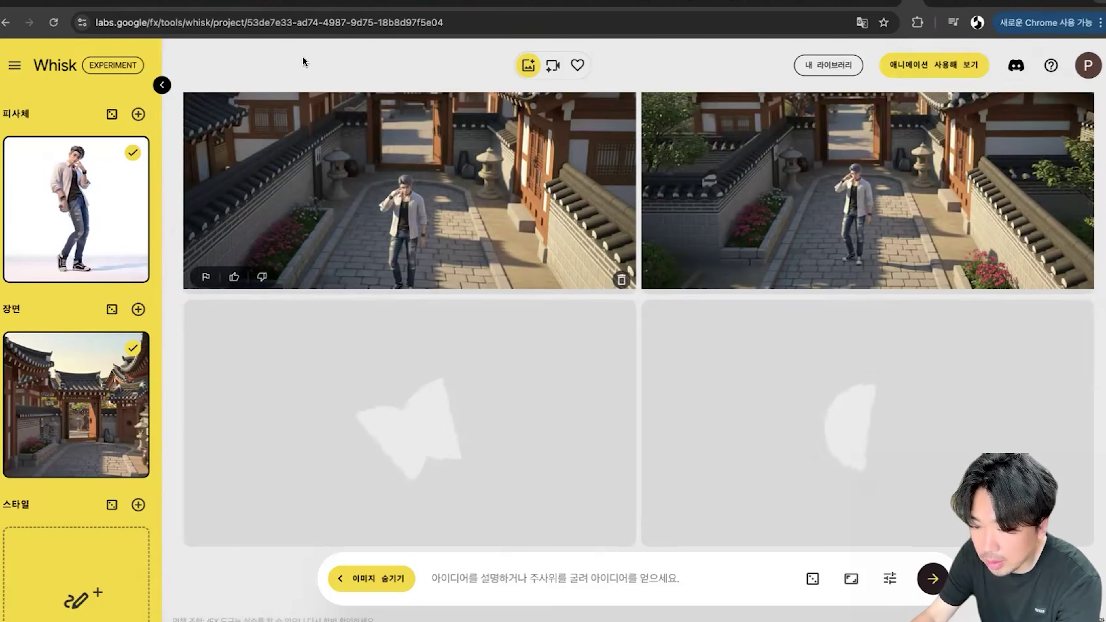
Switch to Gemini and compare the revised upper-body image with the previous 3/4 view image and the revision prompt
{"action": "left_click", "coordinate": [125, 2]}
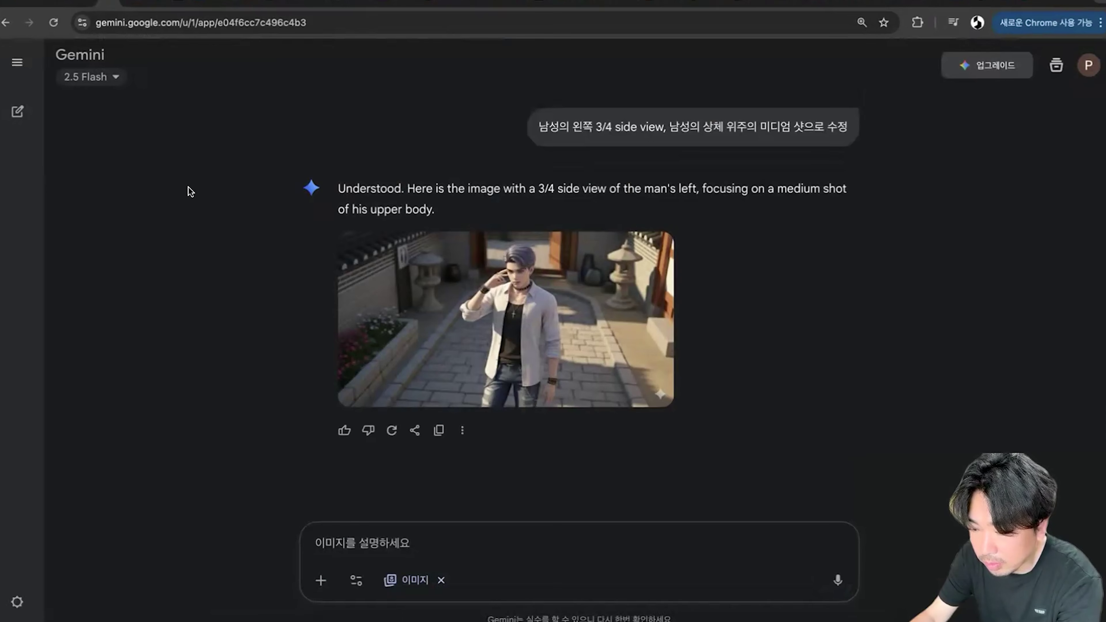
{"action": "scroll", "coordinate": [793, 258], "scroll_direction": "up", "scroll_amount": 6}
{"action": "scroll", "coordinate": [793, 257], "scroll_direction": "down", "scroll_amount": 6}
{"action": "scroll", "coordinate": [794, 257], "scroll_direction": "up", "scroll_amount": 5}
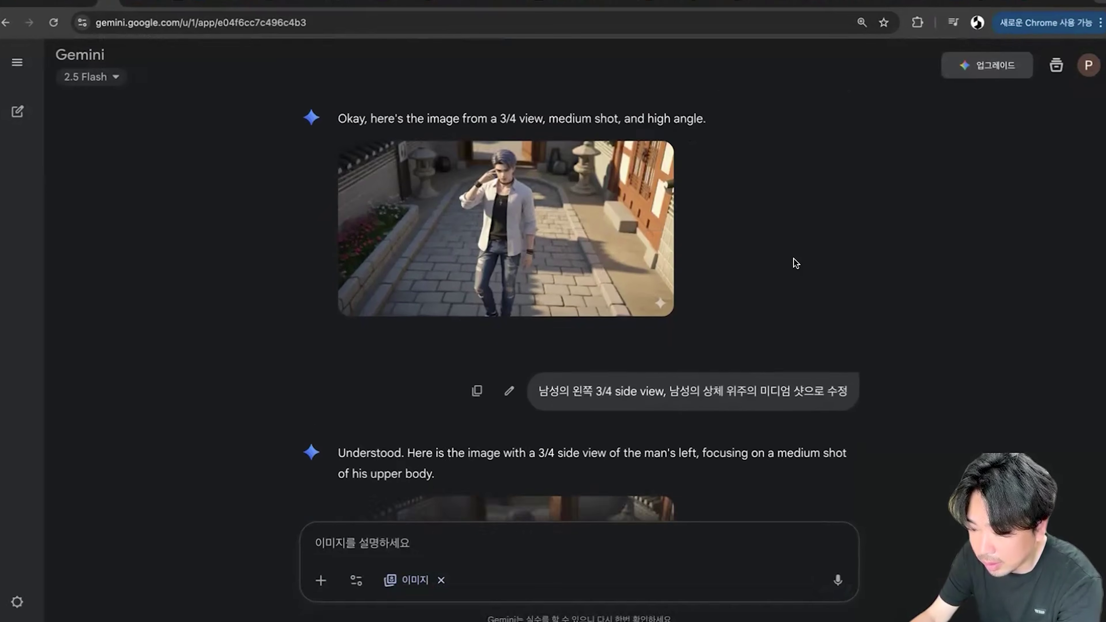
{"action": "scroll", "coordinate": [793, 257], "scroll_direction": "down", "scroll_amount": 2}
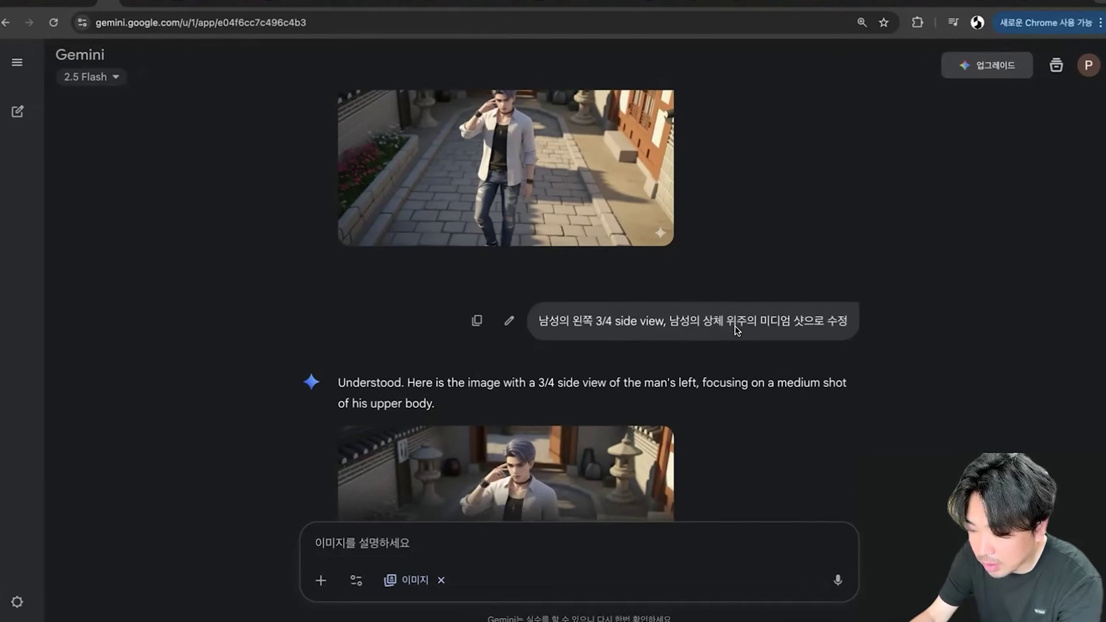
{"action": "scroll", "coordinate": [734, 326], "scroll_direction": "down", "scroll_amount": 4}
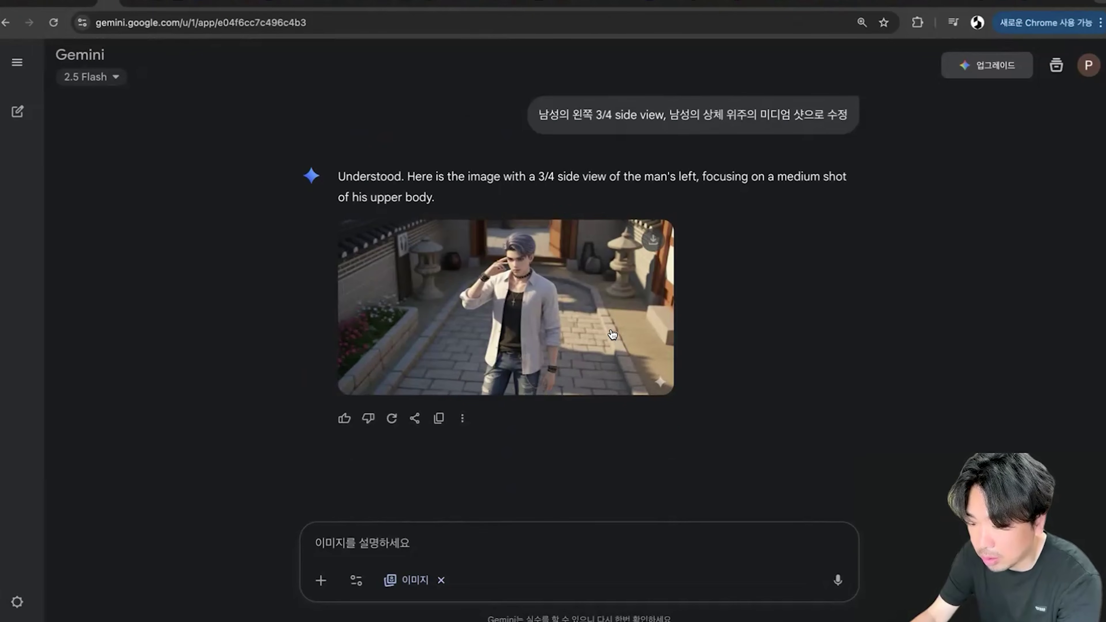
{"action": "scroll", "coordinate": [575, 374], "scroll_direction": "up", "scroll_amount": 2}
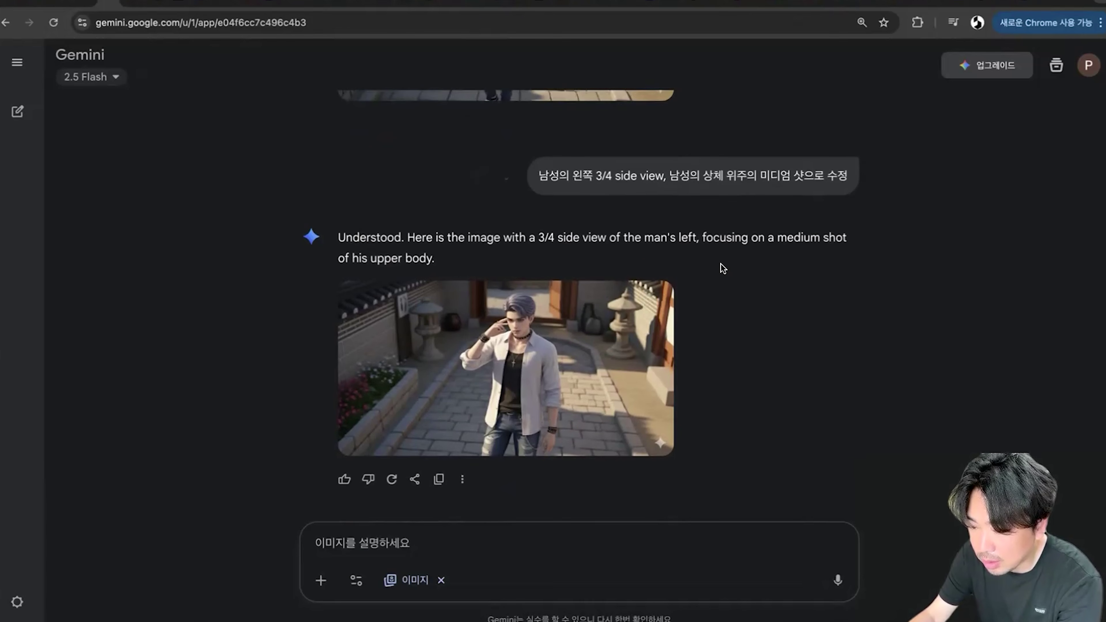
{"action": "scroll", "coordinate": [721, 266], "scroll_direction": "up", "scroll_amount": 8}
{"action": "scroll", "coordinate": [841, 410], "scroll_direction": "down", "scroll_amount": 9}
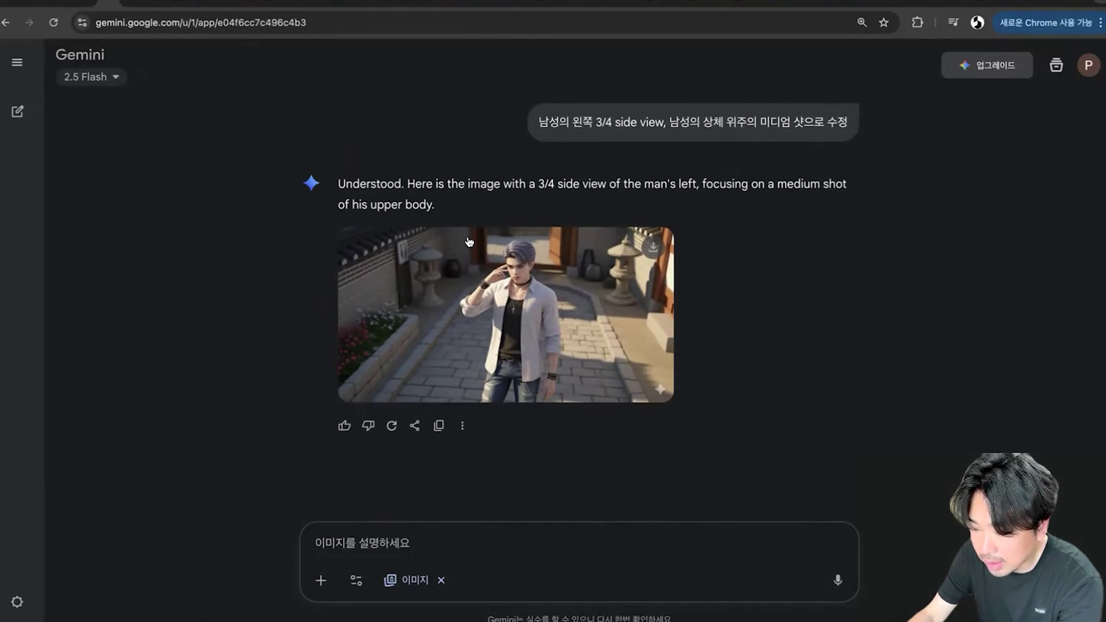
{"action": "scroll", "coordinate": [791, 313], "scroll_direction": "up", "scroll_amount": 5}
{"action": "scroll", "coordinate": [789, 314], "scroll_direction": "up", "scroll_amount": 1}
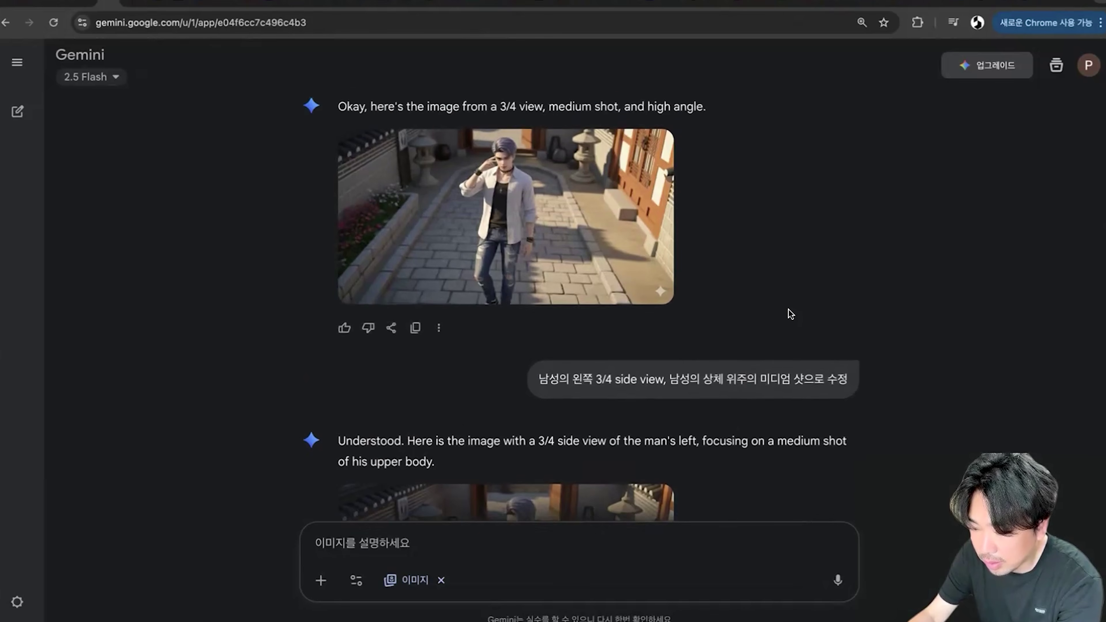
{"action": "scroll", "coordinate": [790, 313], "scroll_direction": "down", "scroll_amount": 6}
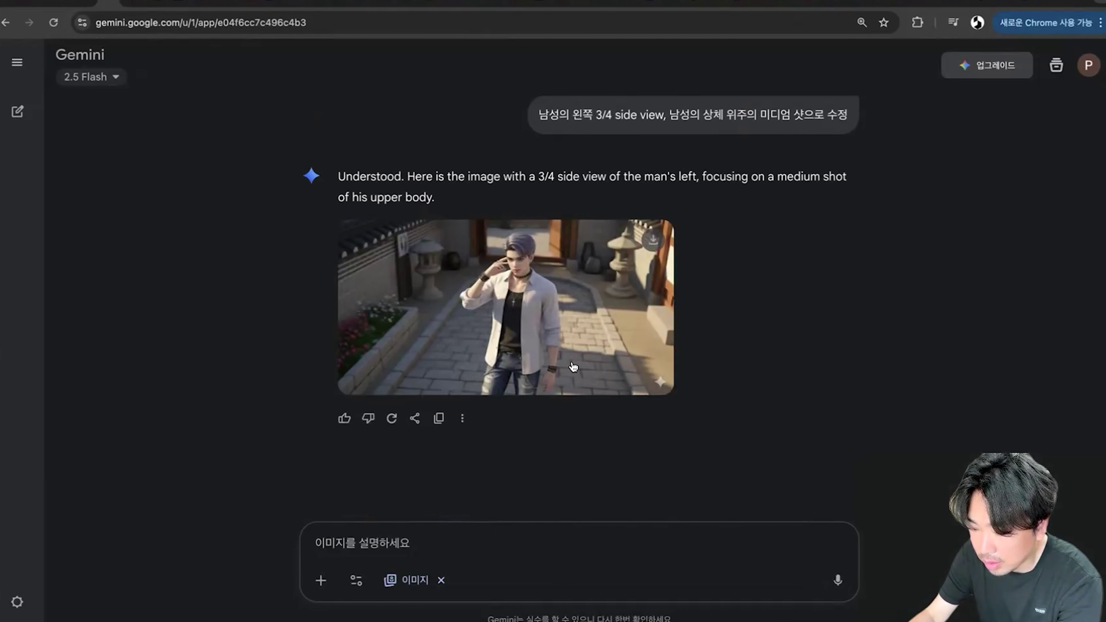
{"action": "scroll", "coordinate": [763, 316], "scroll_direction": "up", "scroll_amount": 4}
{"action": "scroll", "coordinate": [760, 316], "scroll_direction": "up", "scroll_amount": 4}
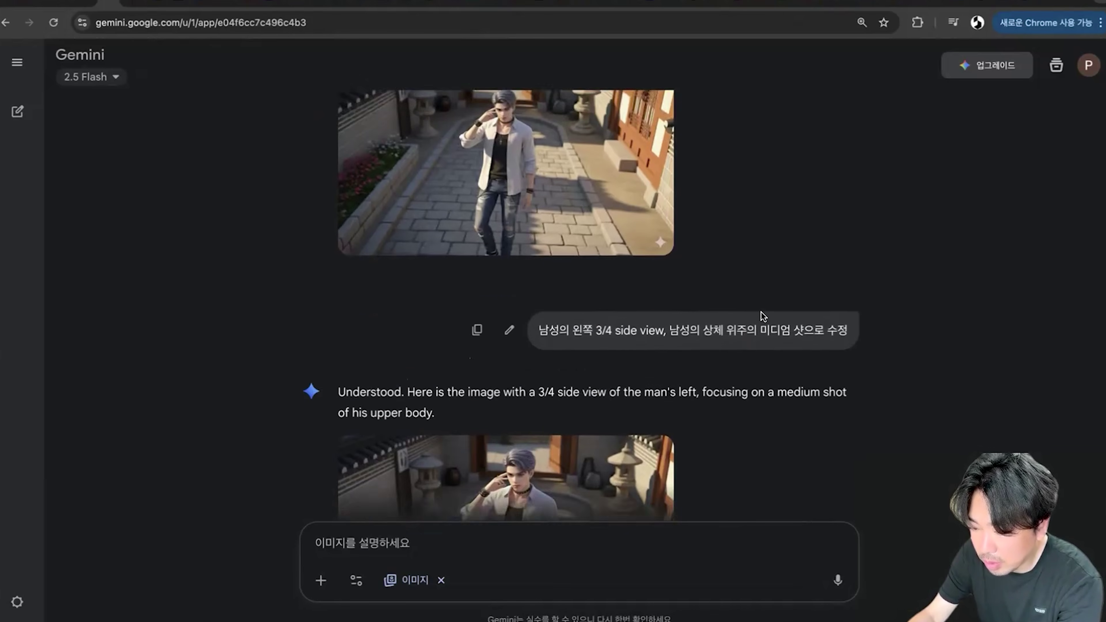
{"action": "scroll", "coordinate": [760, 316], "scroll_direction": "down", "scroll_amount": 5}
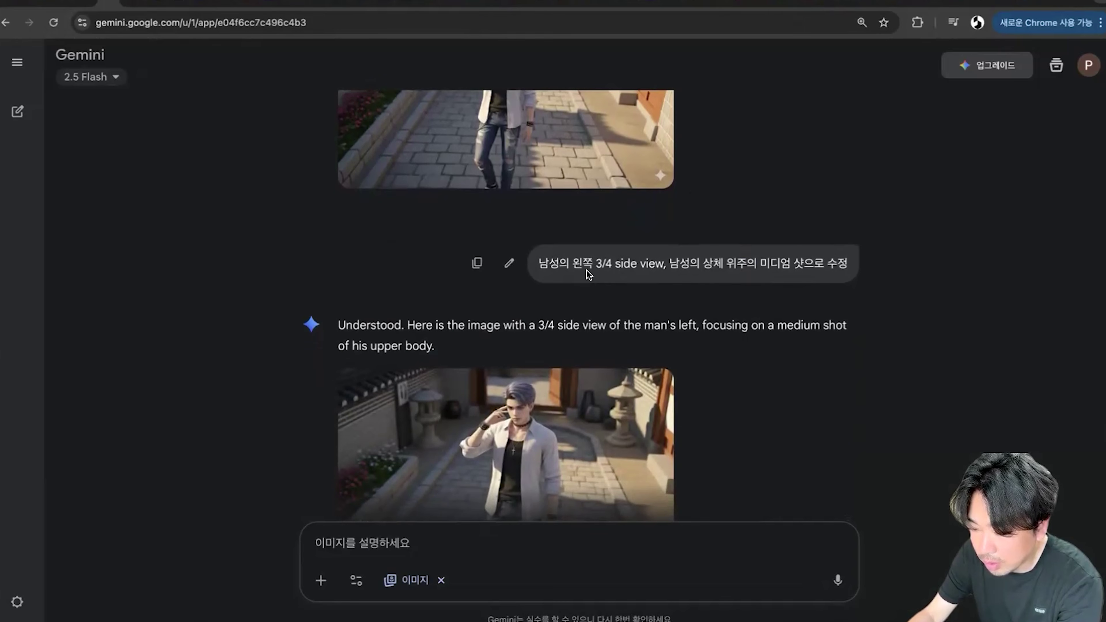
{"action": "scroll", "coordinate": [613, 298], "scroll_direction": "up", "scroll_amount": 4}
{"action": "scroll", "coordinate": [618, 322], "scroll_direction": "down", "scroll_amount": 4}
{"action": "scroll", "coordinate": [627, 357], "scroll_direction": "up", "scroll_amount": 3}
{"action": "scroll", "coordinate": [632, 385], "scroll_direction": "down", "scroll_amount": 4}
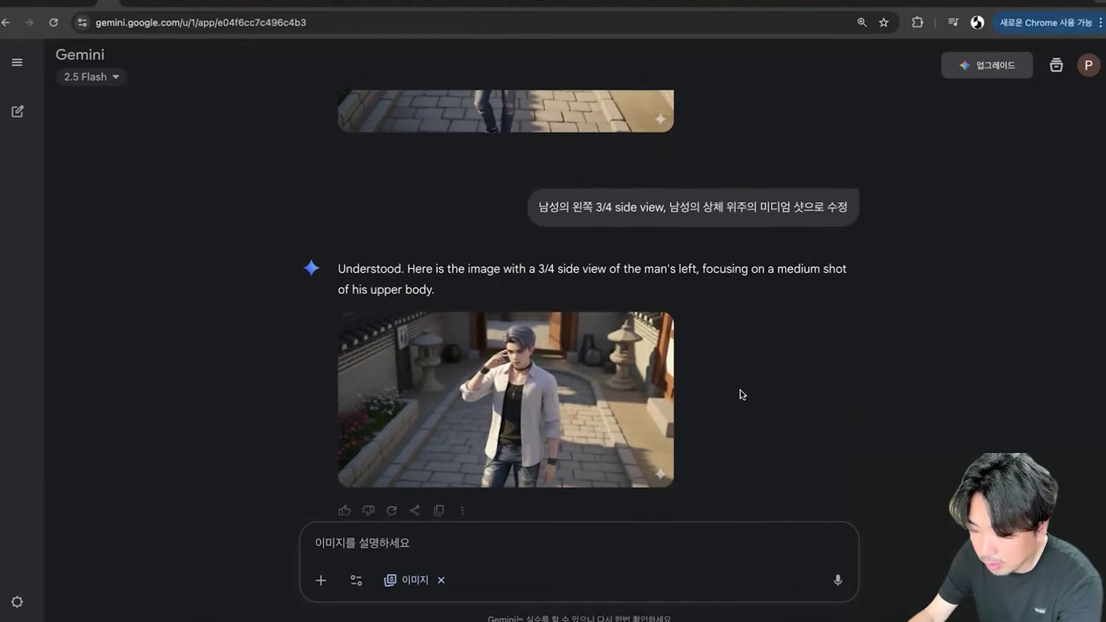
{"action": "scroll", "coordinate": [739, 390], "scroll_direction": "down", "scroll_amount": 2}
{"action": "type", "text": "ㄱ"}
{"action": "key", "text": "BackSpace"}
{"action": "type", "text": "남성을 기준으로 왼쪽"}
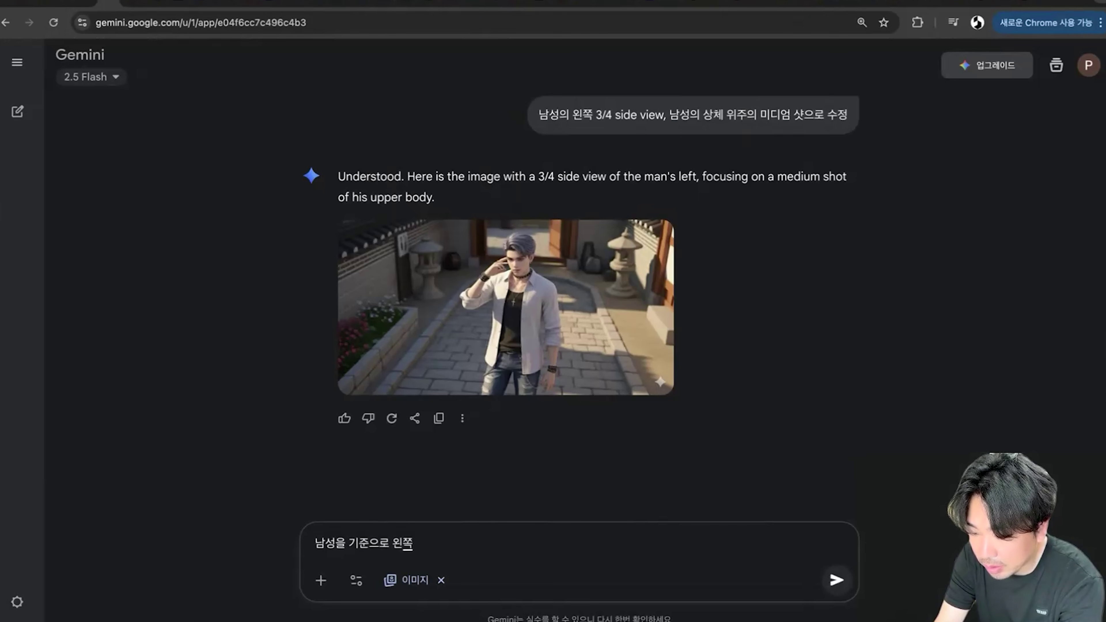
{"action": "key", "text": "BackSpace"}
{"action": "key", "text": "BackSpace"}
{"action": "key", "text": "BackSpace"}
{"action": "key", "text": "BackSpace"}
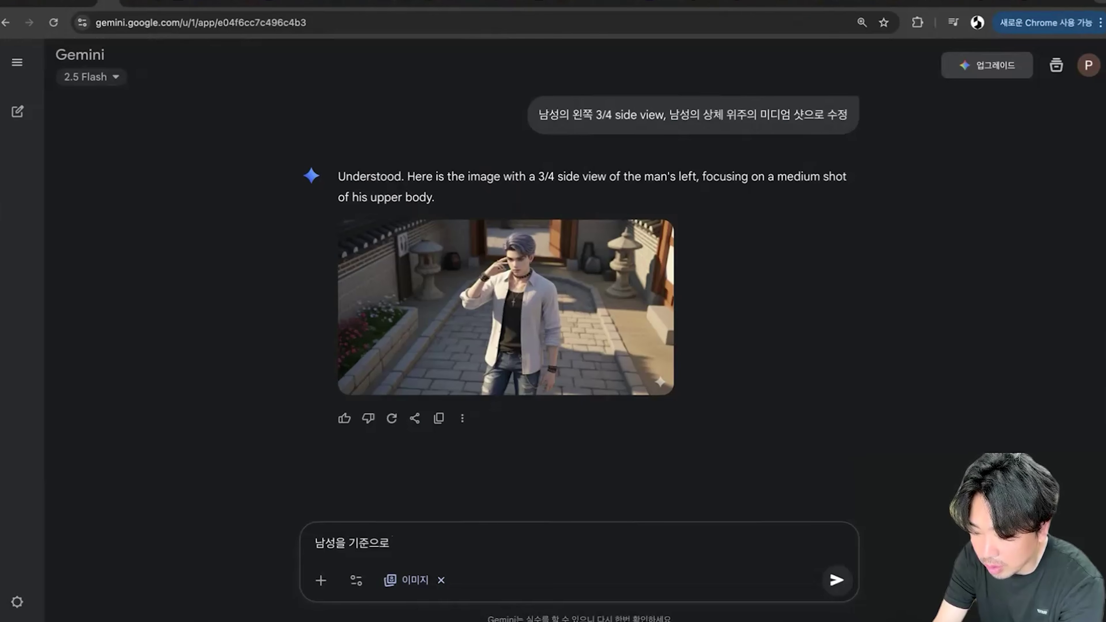
{"action": "key", "text": "BackSpace"}
{"action": "key", "text": "BackSpace"}
{"action": "key", "text": "BackSpace"}
{"action": "key", "text": "BackSpace"}
{"action": "key", "text": "BackSpace"}
{"action": "key", "text": "BackSpace"}
{"action": "key", "text": "BackSpace"}
Request another revision of the image with the prompt "남성이 팔을 들고 있는 방향으로 45도 정도 측면뷰로 수정"
{"action": "type", "text": "성이 팔을 들고 있는 방향의"}
{"action": "key", "text": "BackSpace"}
{"action": "type", "text": "로"}
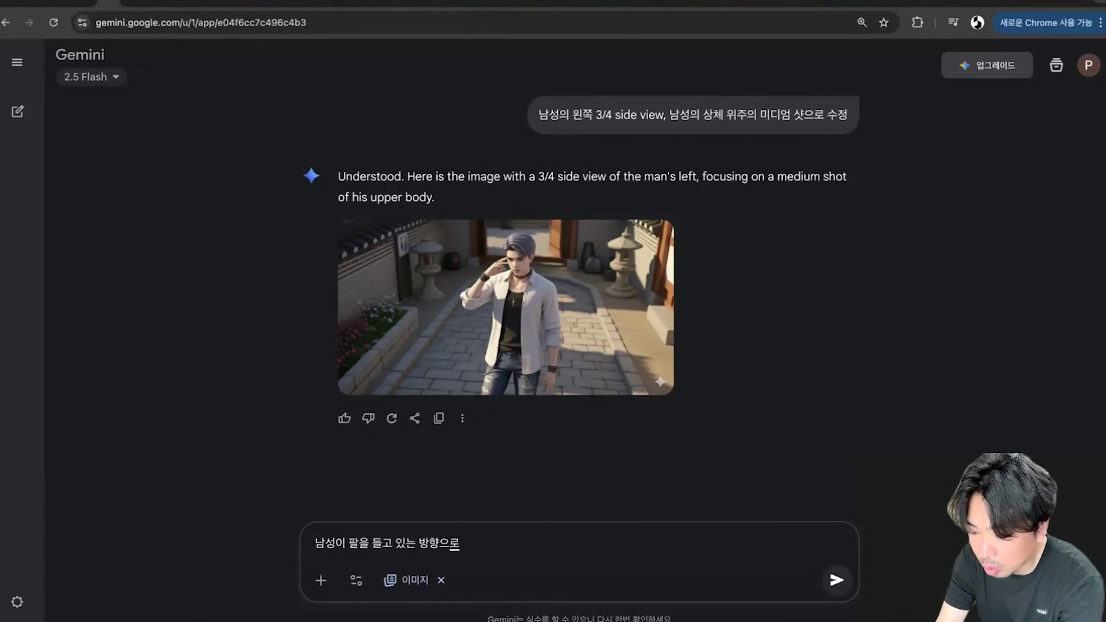
{"action": "key", "text": "Return"}
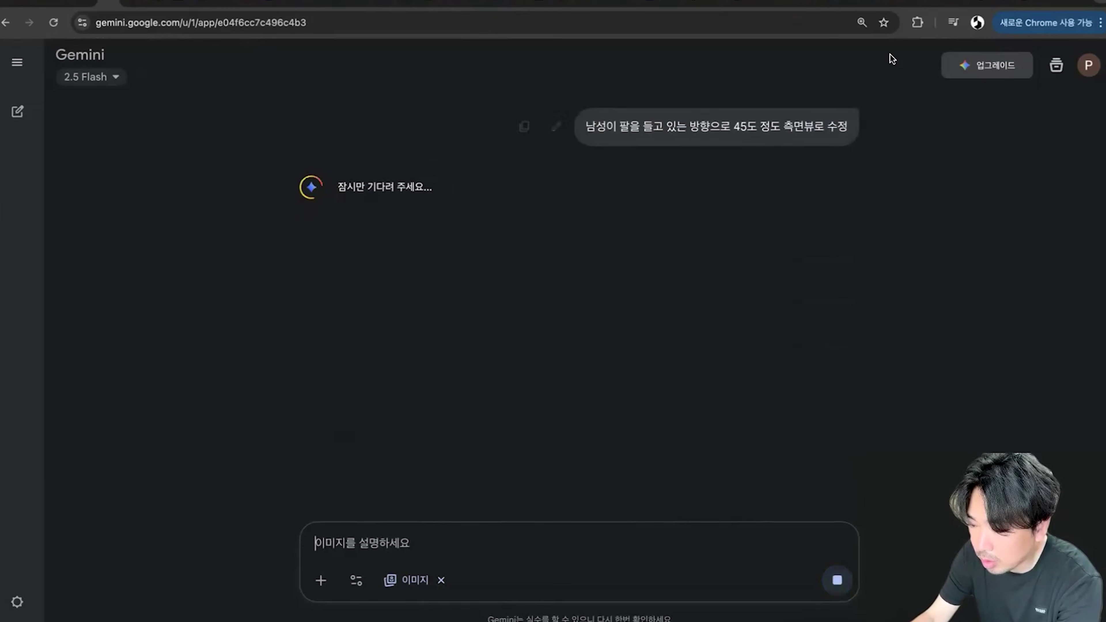
Switch to Google AI Studio and compare the more extreme low-angle portrait with the first close-up and the original uploaded image
{"action": "left_click", "coordinate": [886, 8]}
{"action": "scroll", "coordinate": [487, 257], "scroll_direction": "up", "scroll_amount": 2}
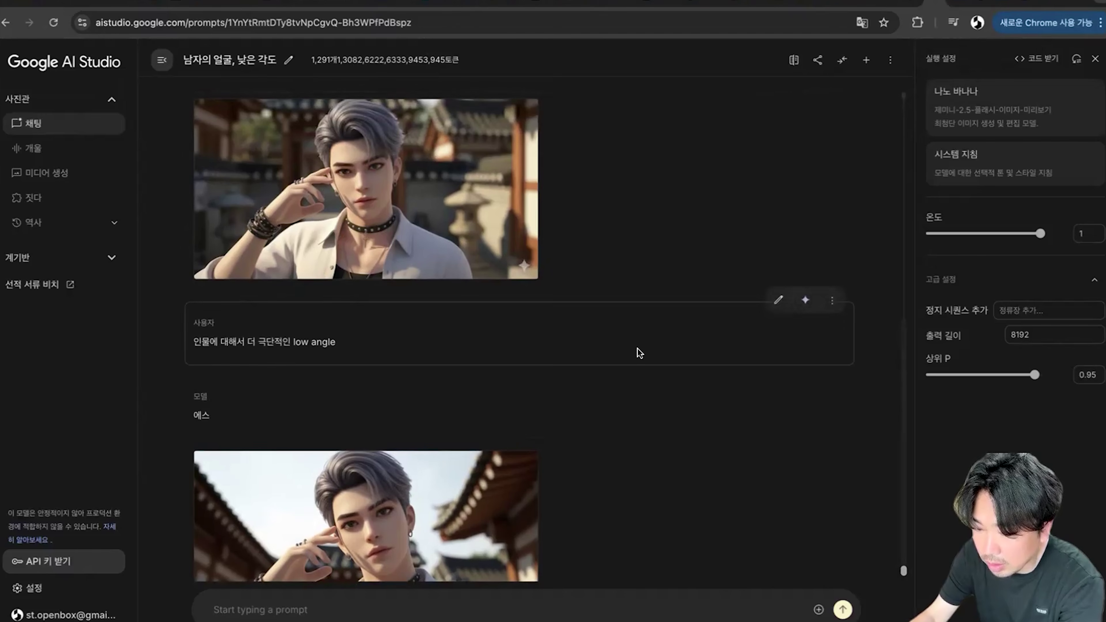
{"action": "scroll", "coordinate": [733, 335], "scroll_direction": "down", "scroll_amount": 2}
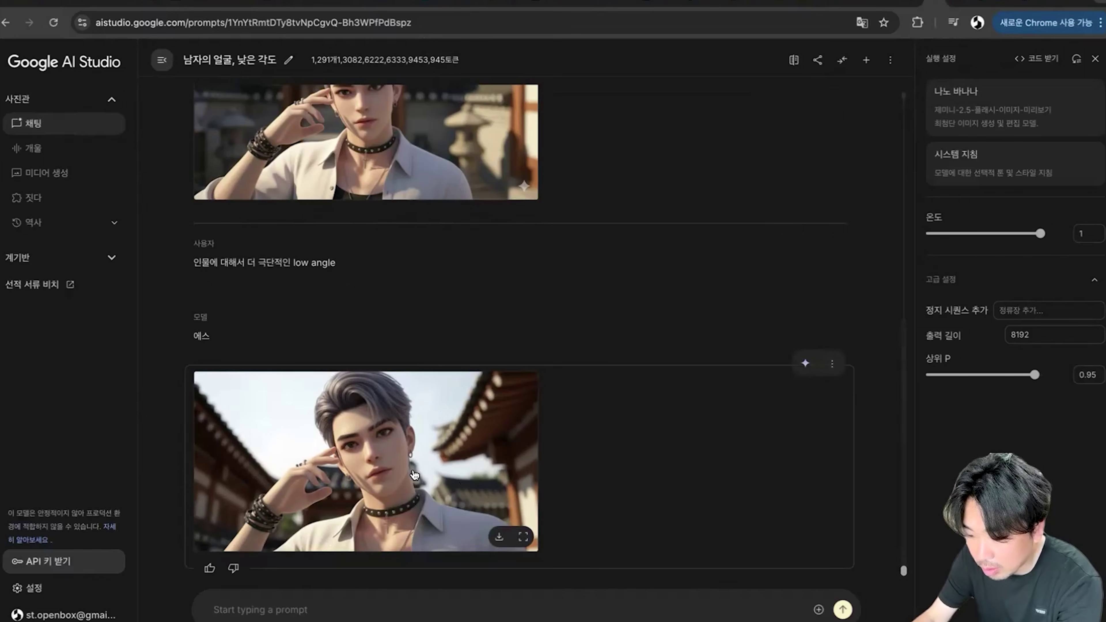
{"action": "scroll", "coordinate": [525, 433], "scroll_direction": "up", "scroll_amount": 2}
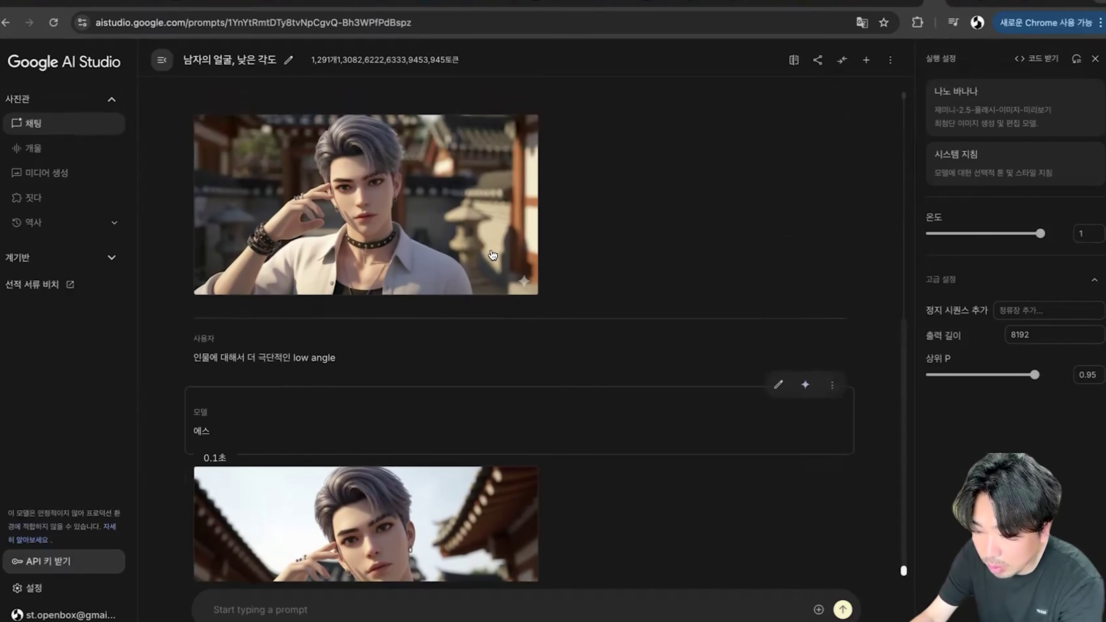
{"action": "scroll", "coordinate": [495, 350], "scroll_direction": "down", "scroll_amount": 2}
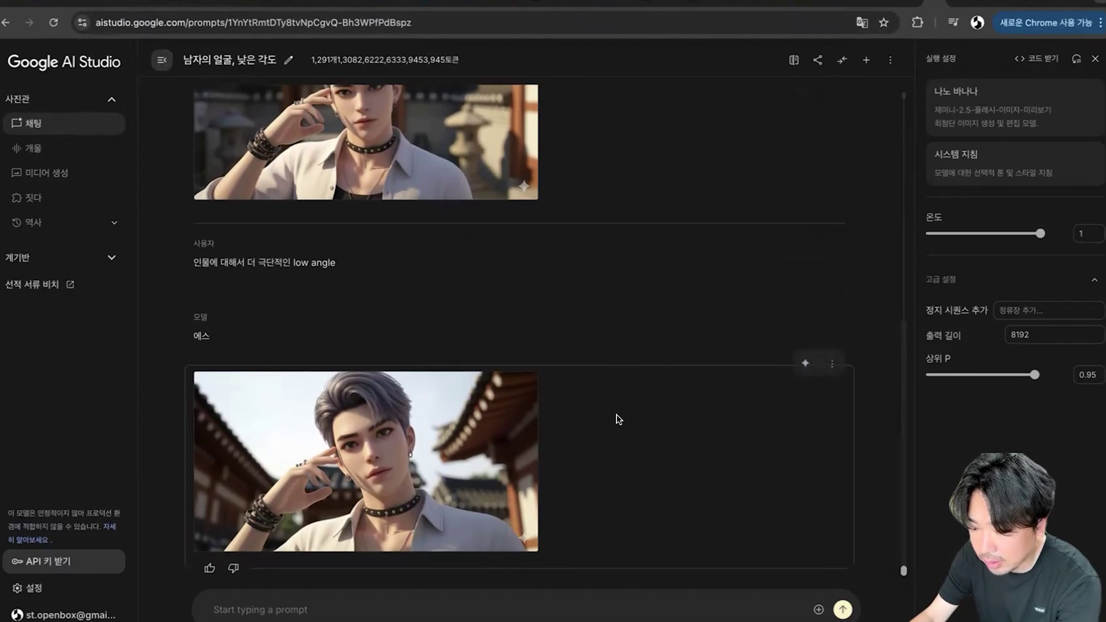
{"action": "mouse_move", "coordinate": [476, 434]}
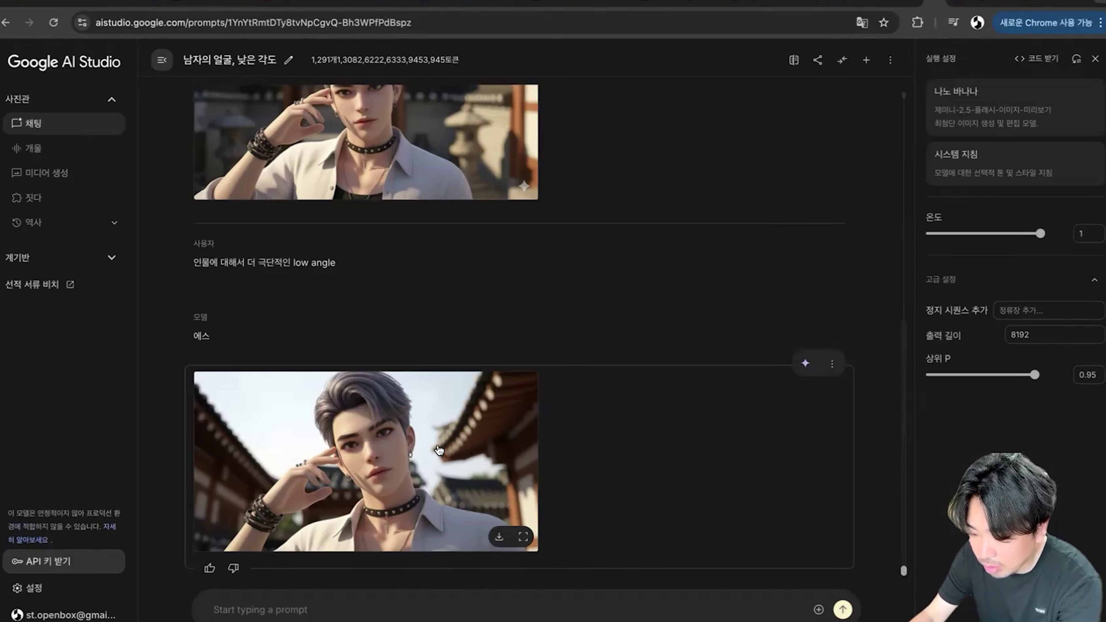
{"action": "scroll", "coordinate": [472, 418], "scroll_direction": "up", "scroll_amount": 5}
{"action": "scroll", "coordinate": [472, 417], "scroll_direction": "up", "scroll_amount": 1}
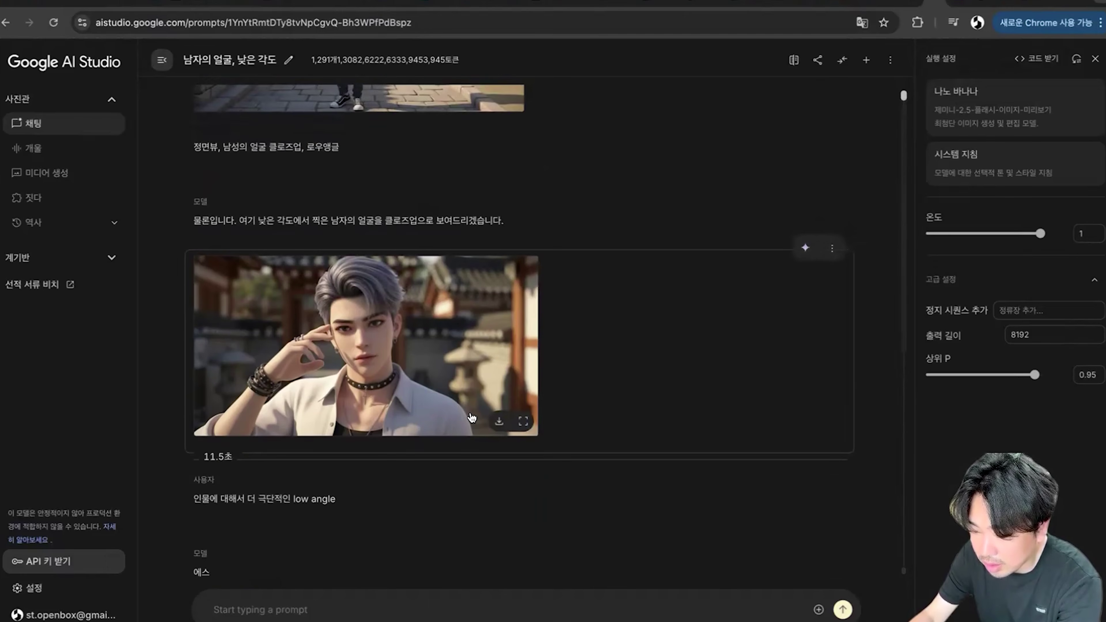
{"action": "scroll", "coordinate": [472, 417], "scroll_direction": "up", "scroll_amount": 5}
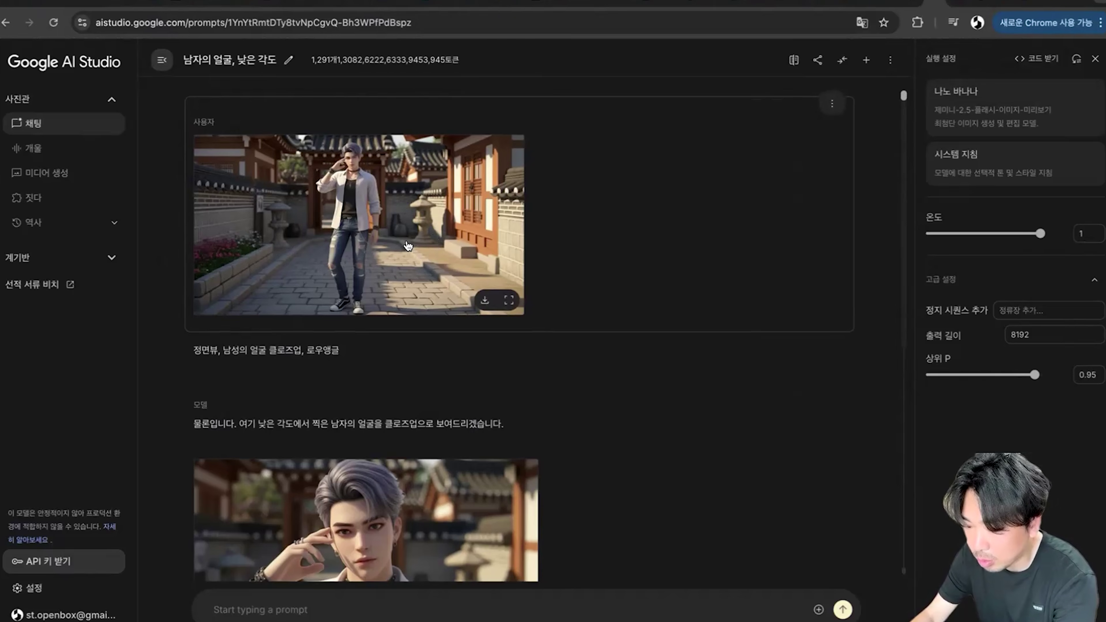
Download the more extreme low-angle portrait generated at the end of the conversation
{"action": "scroll", "coordinate": [631, 353], "scroll_direction": "down", "scroll_amount": 6}
{"action": "scroll", "coordinate": [631, 353], "scroll_direction": "down", "scroll_amount": 4}
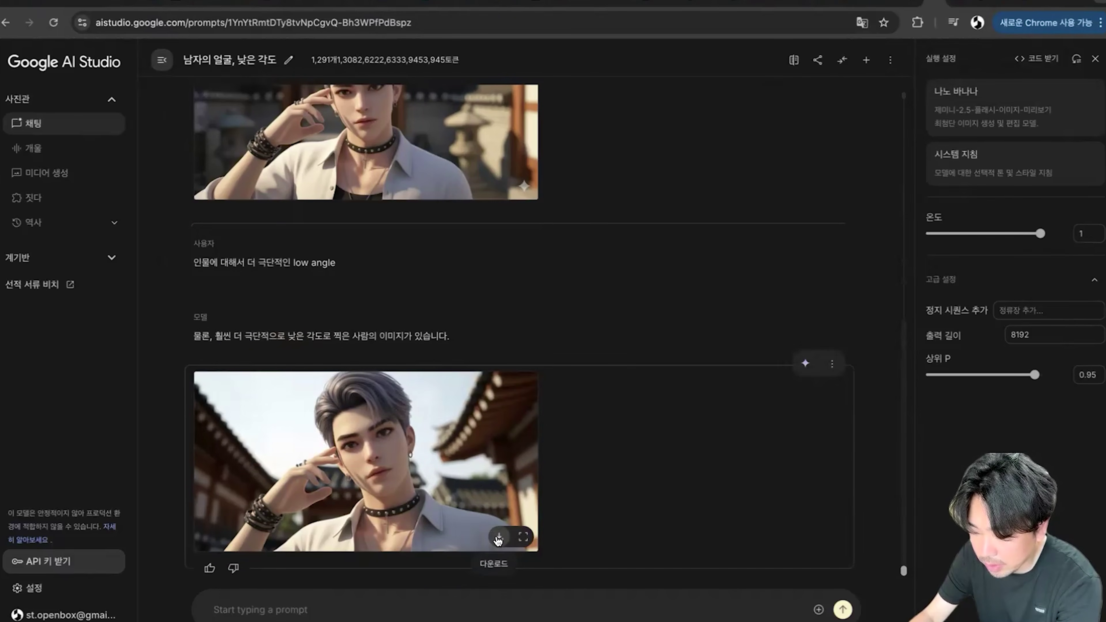
{"action": "left_click", "coordinate": [499, 540]}
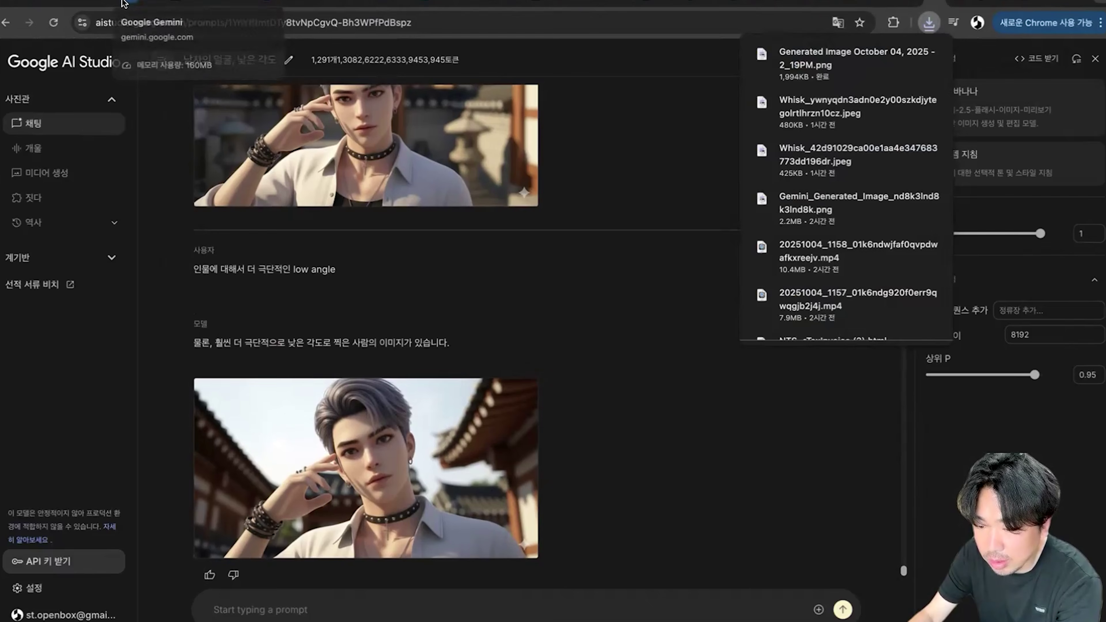
Switch to Gemini and compare the 45-degree side view with the previous 3/4 view, marking possible camera directions with arrows
{"action": "left_click", "coordinate": [108, 2]}
{"action": "scroll", "coordinate": [592, 303], "scroll_direction": "up", "scroll_amount": 5}
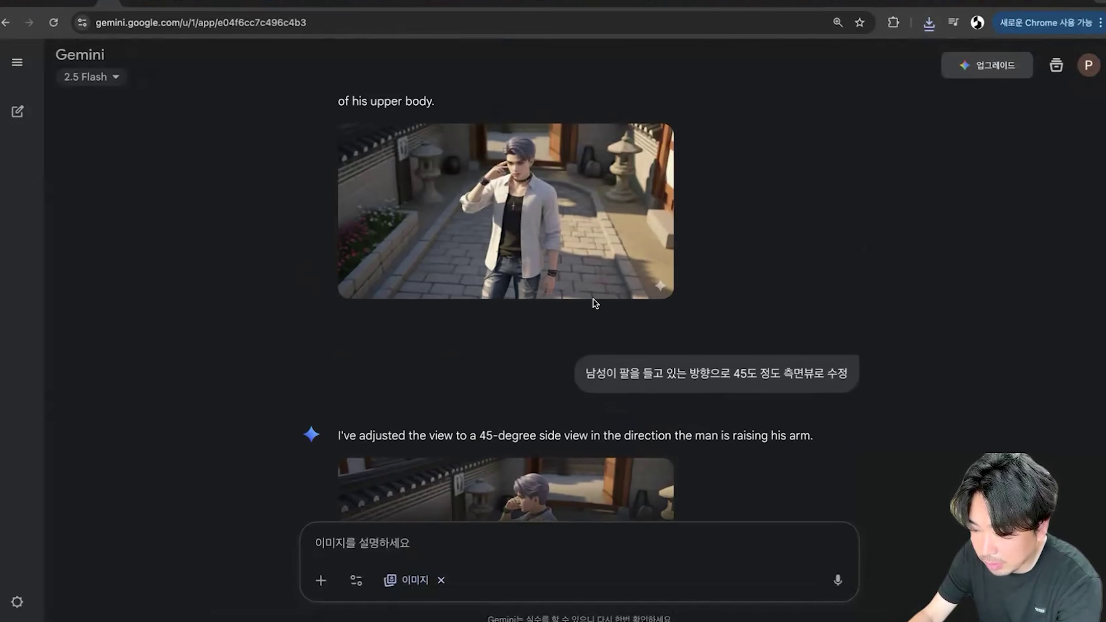
{"action": "scroll", "coordinate": [679, 375], "scroll_direction": "down", "scroll_amount": 2}
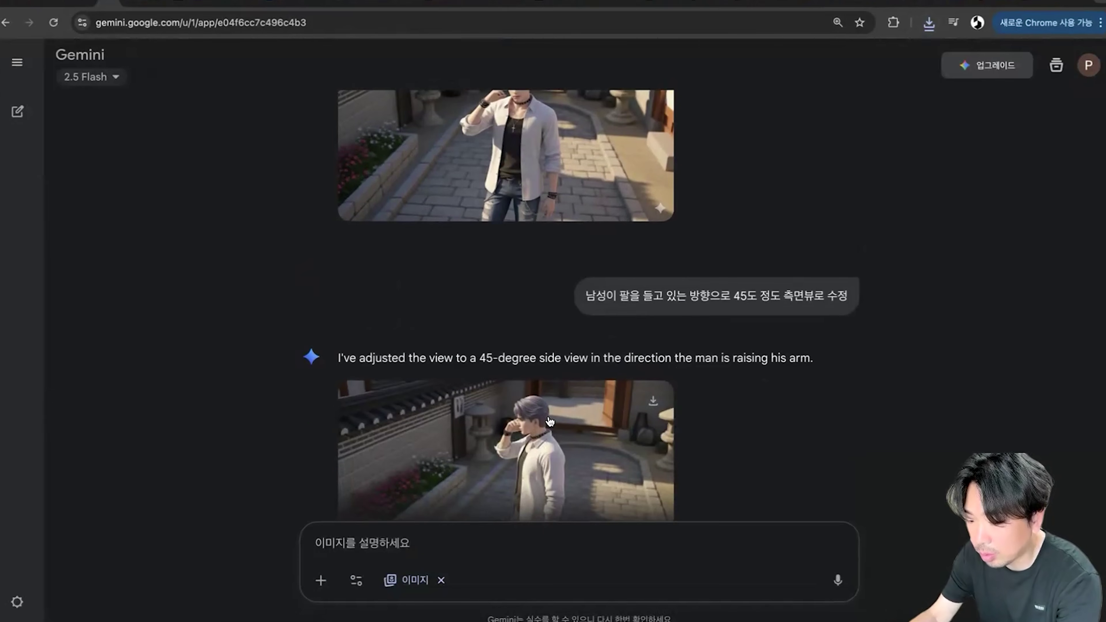
{"action": "scroll", "coordinate": [686, 331], "scroll_direction": "up", "scroll_amount": 2}
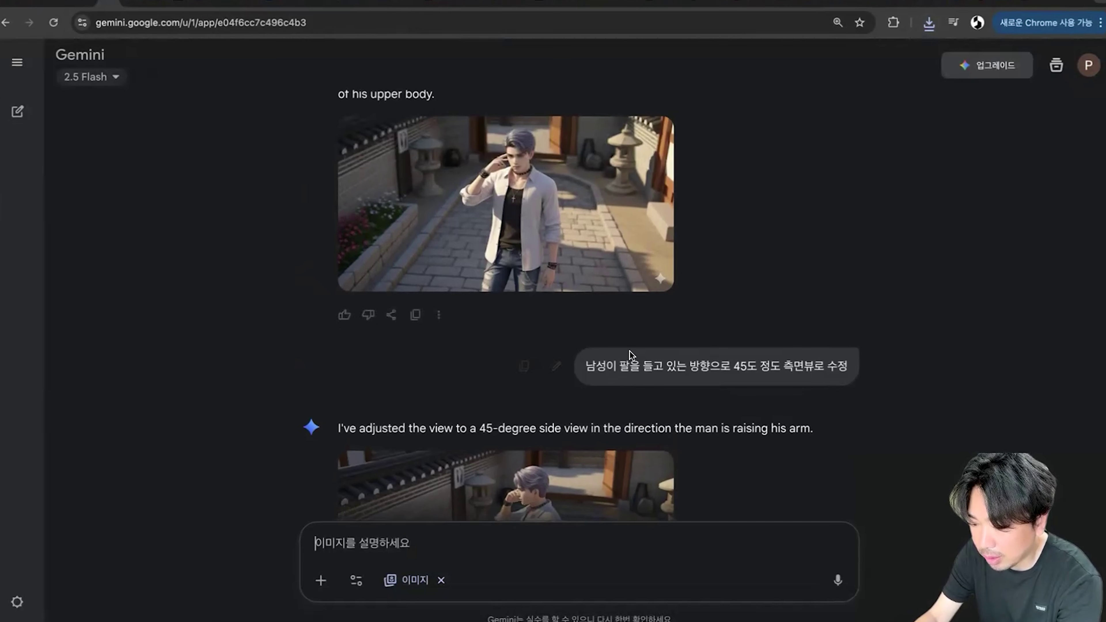
{"action": "mouse_move", "coordinate": [344, 294]}
{"action": "left_mouse_down"}
{"action": "mouse_move", "coordinate": [457, 243]}
{"action": "mouse_move", "coordinate": [444, 272]}
{"action": "left_mouse_up"}
{"action": "scroll", "coordinate": [179, 264], "scroll_direction": "down", "scroll_amount": 4}
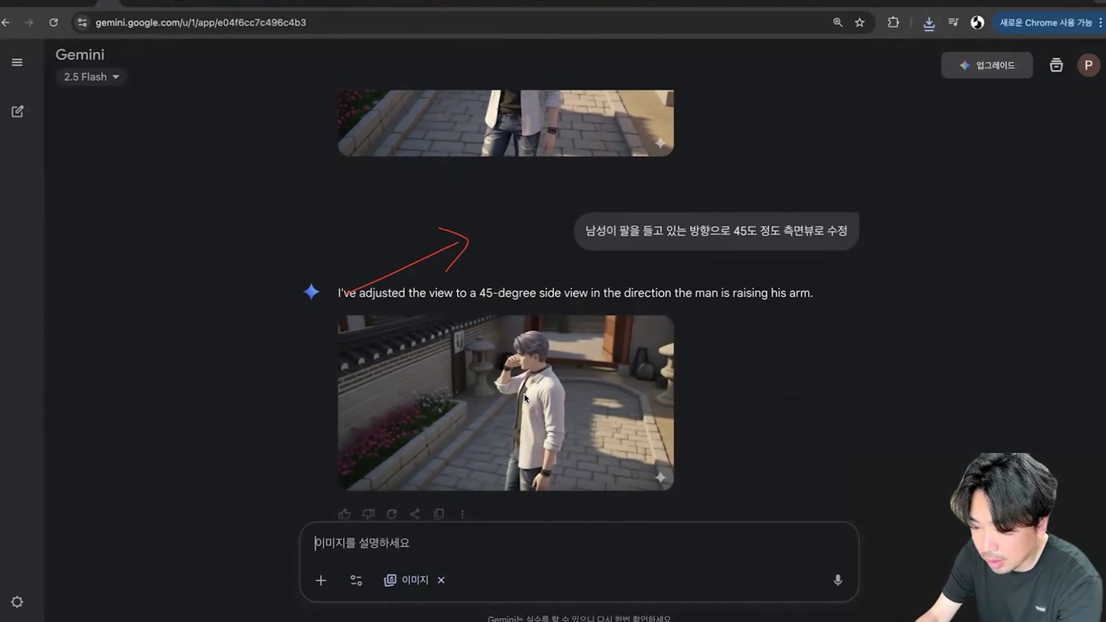
{"action": "scroll", "coordinate": [435, 306], "scroll_direction": "up", "scroll_amount": 4}
{"action": "mouse_move", "coordinate": [590, 257]}
{"action": "left_mouse_down"}
{"action": "mouse_move", "coordinate": [567, 227]}
{"action": "mouse_move", "coordinate": [627, 249]}
{"action": "left_mouse_up"}
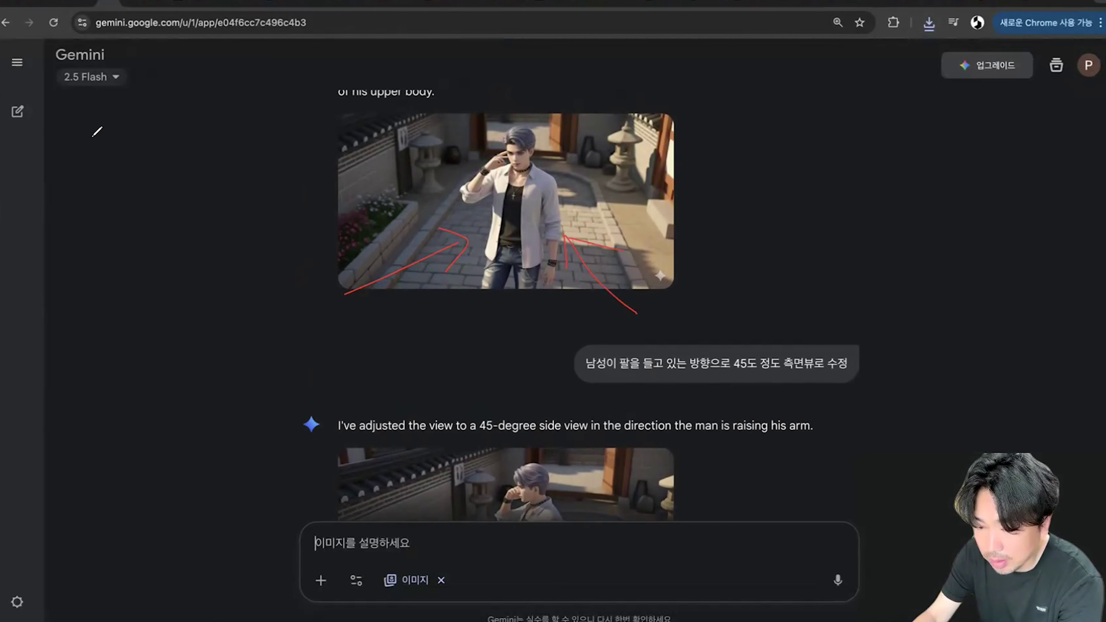
{"action": "scroll", "coordinate": [271, 323], "scroll_direction": "down", "scroll_amount": 3}
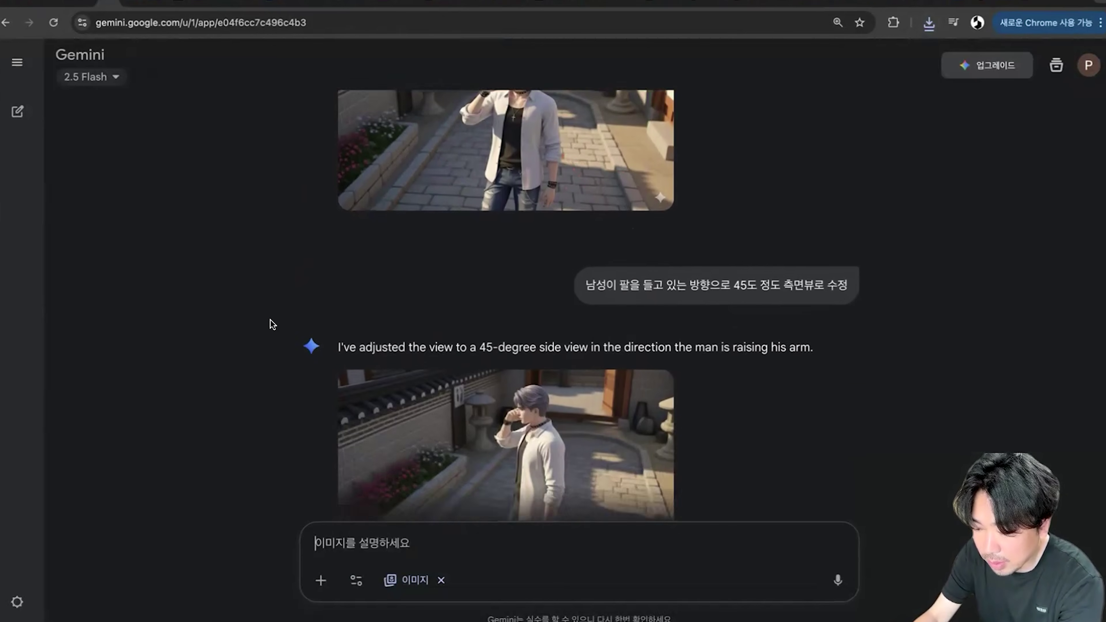
{"action": "scroll", "coordinate": [271, 323], "scroll_direction": "down", "scroll_amount": 2}
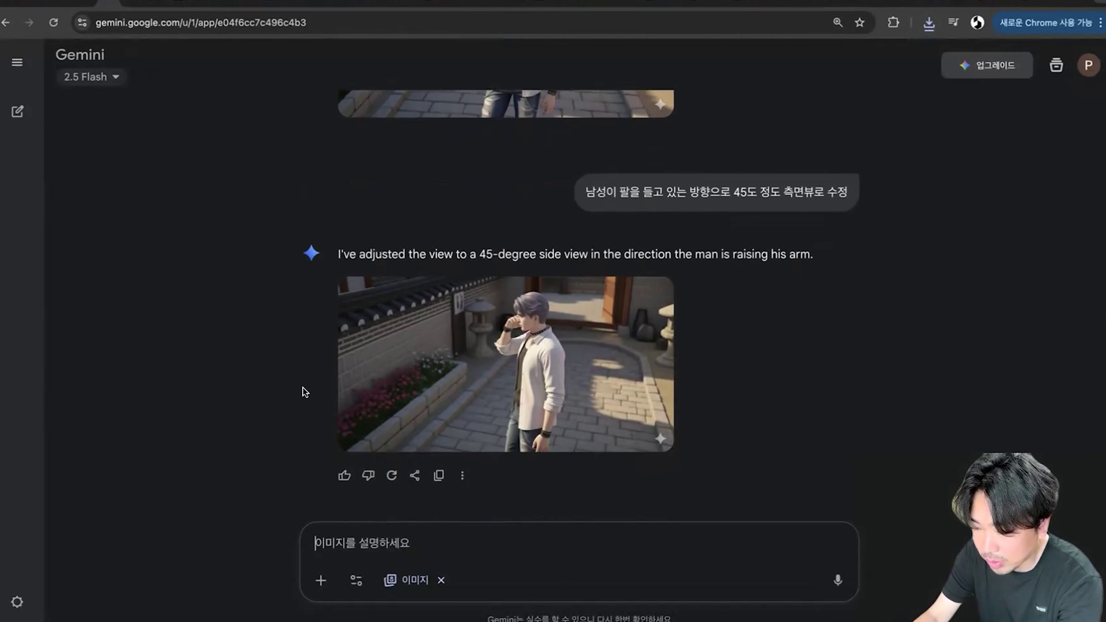
Edit the last revision prompt to "남성이 팔을 들고 있는 반대 방향으로 45도 정도 측면뷰로 수정" and regenerate the image
{"action": "scroll", "coordinate": [306, 386], "scroll_direction": "up", "scroll_amount": 6}
{"action": "left_click", "coordinate": [557, 445]}
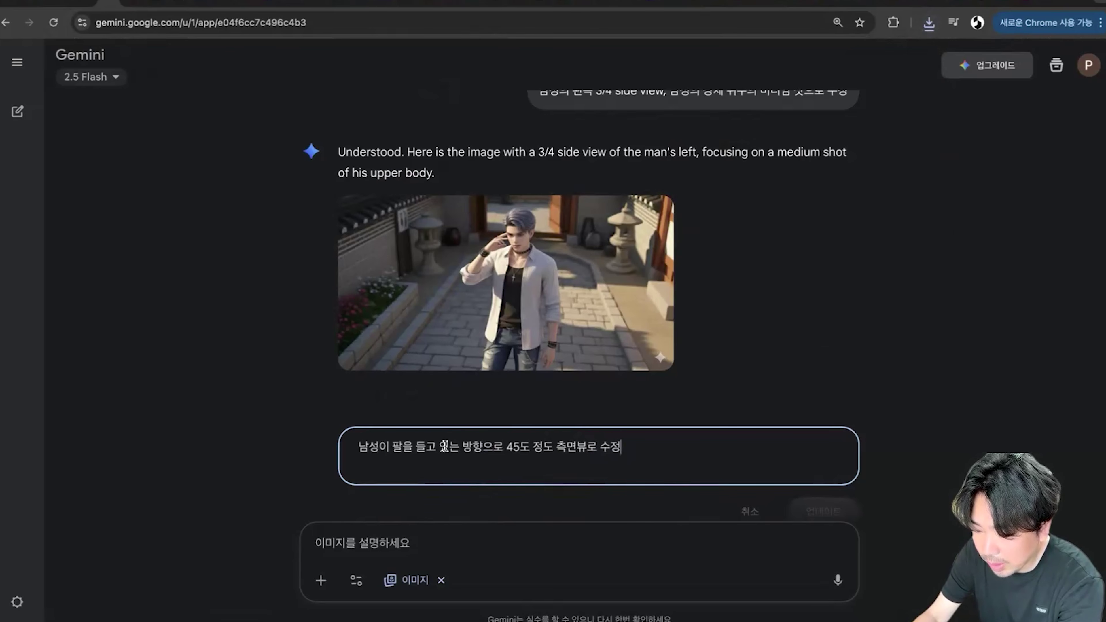
{"action": "left_click", "coordinate": [470, 449]}
{"action": "type", "text": "배"}
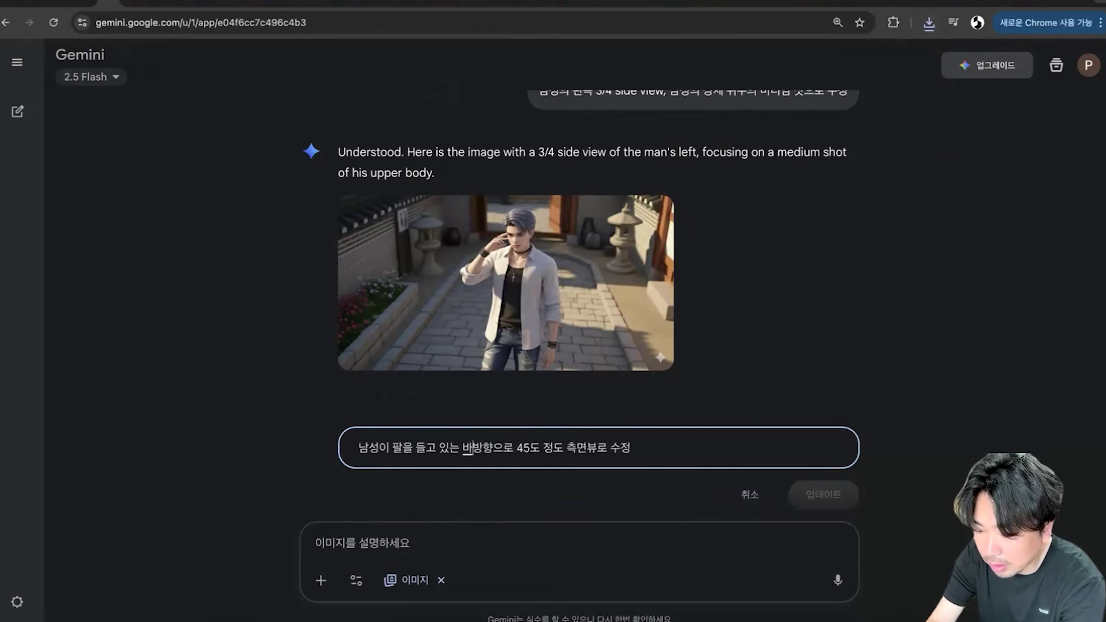
{"action": "key", "text": "BackSpace"}
{"action": "type", "text": "반대"}
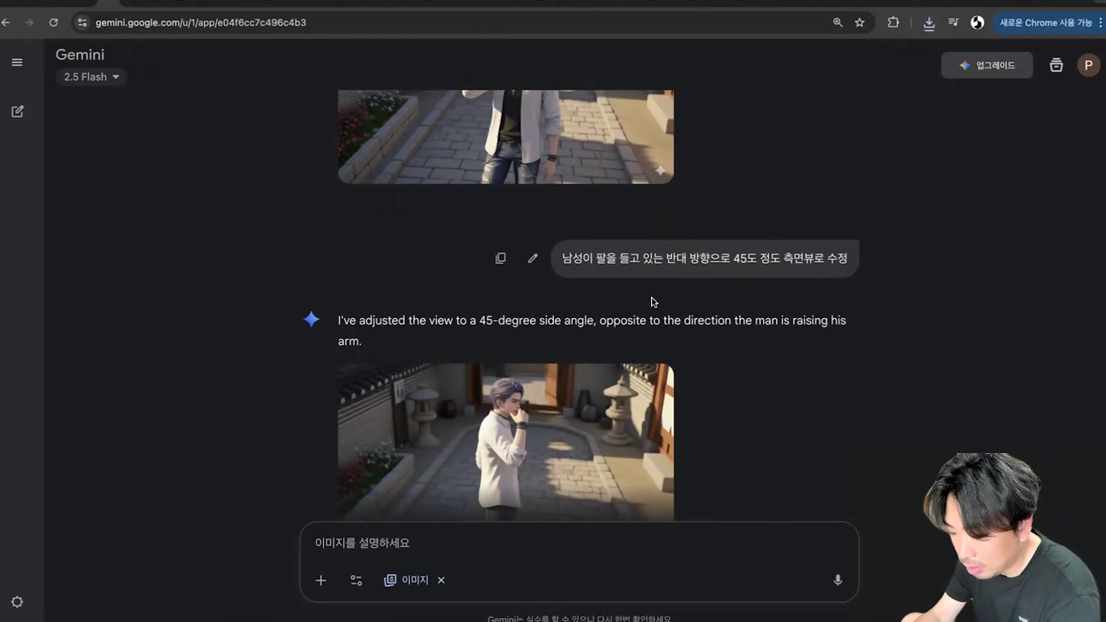
Compare the opposite-direction 45-degree side view with the previous 3/4 view and the revised prompt
{"action": "scroll", "coordinate": [653, 305], "scroll_direction": "down", "scroll_amount": 2}
{"action": "scroll", "coordinate": [653, 321], "scroll_direction": "up", "scroll_amount": 4}
{"action": "scroll", "coordinate": [608, 385], "scroll_direction": "down", "scroll_amount": 5}
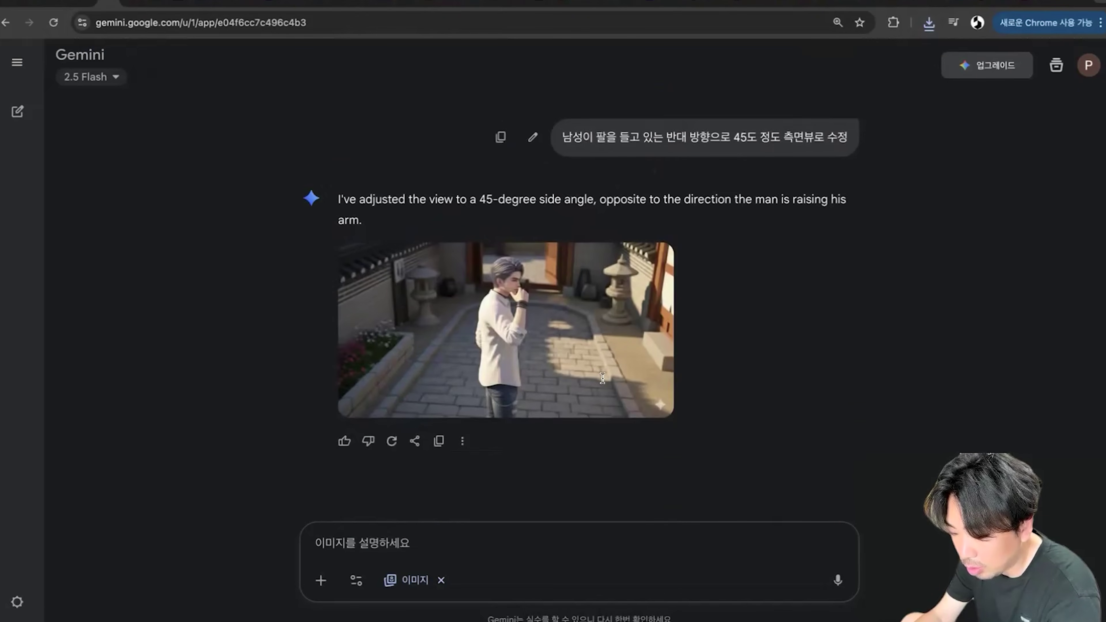
{"action": "scroll", "coordinate": [603, 378], "scroll_direction": "down", "scroll_amount": 1}
{"action": "scroll", "coordinate": [556, 344], "scroll_direction": "up", "scroll_amount": 6}
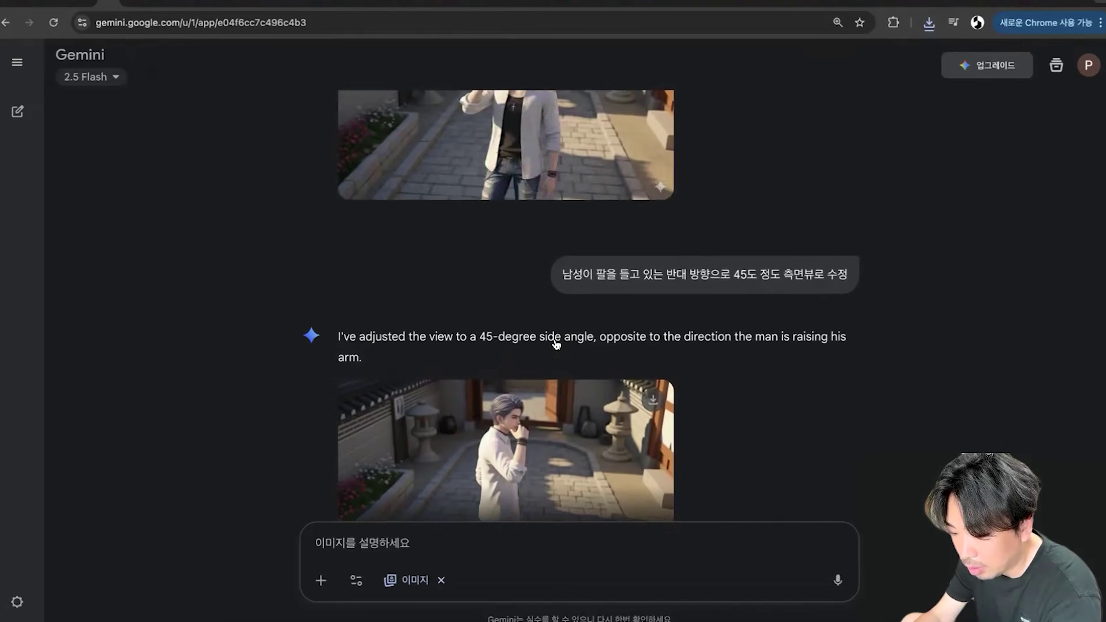
{"action": "scroll", "coordinate": [517, 351], "scroll_direction": "down", "scroll_amount": 4}
{"action": "scroll", "coordinate": [518, 351], "scroll_direction": "down", "scroll_amount": 5}
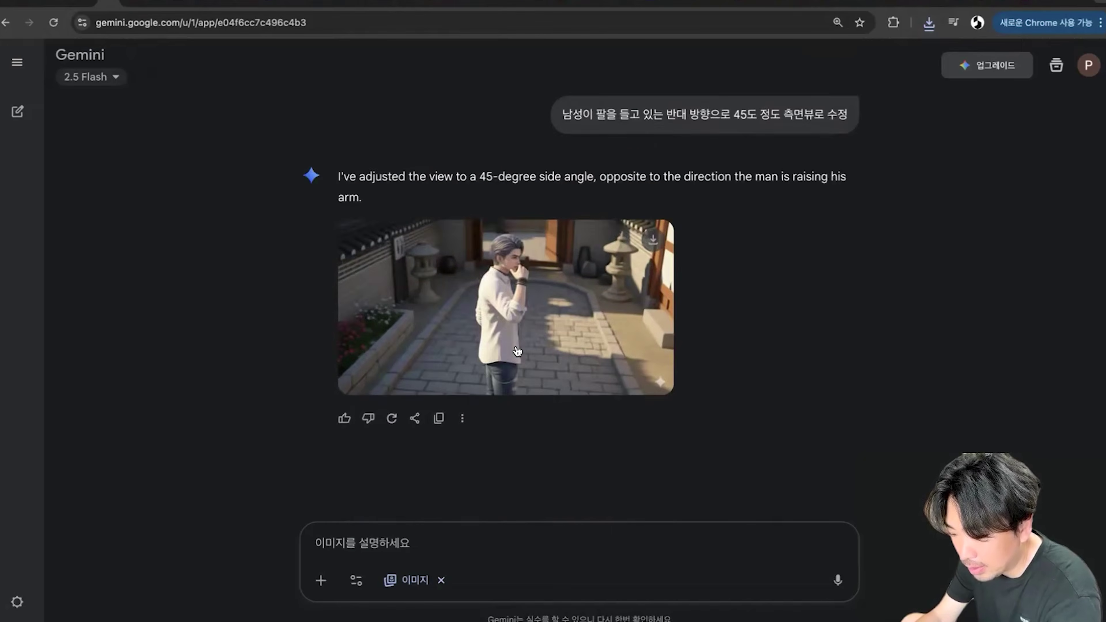
{"action": "scroll", "coordinate": [757, 277], "scroll_direction": "up", "scroll_amount": 6}
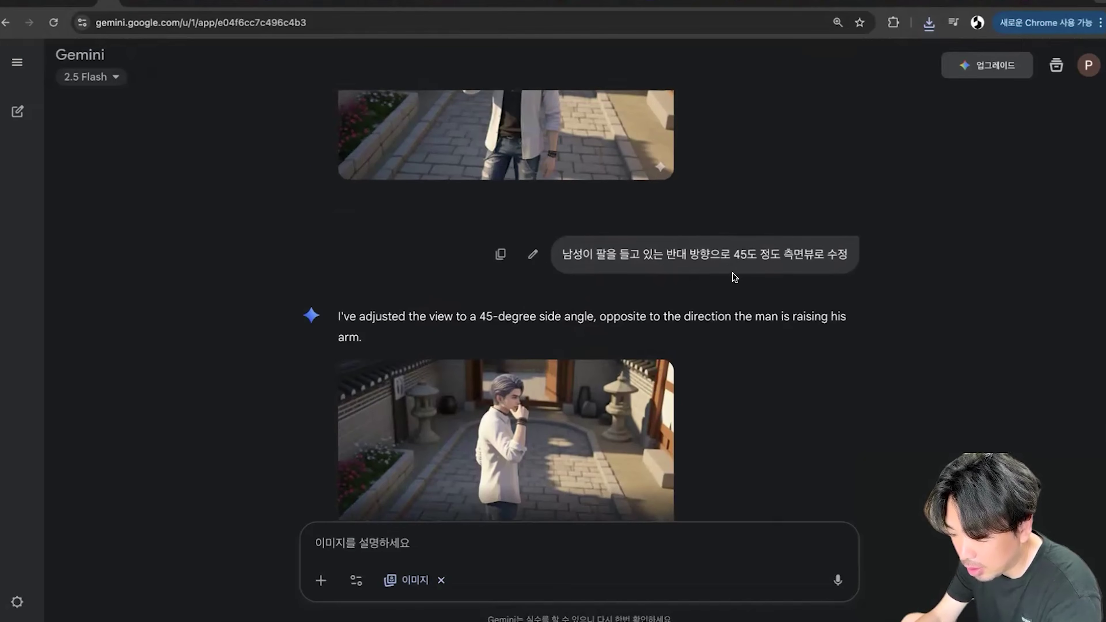
{"action": "scroll", "coordinate": [731, 260], "scroll_direction": "up", "scroll_amount": 3}
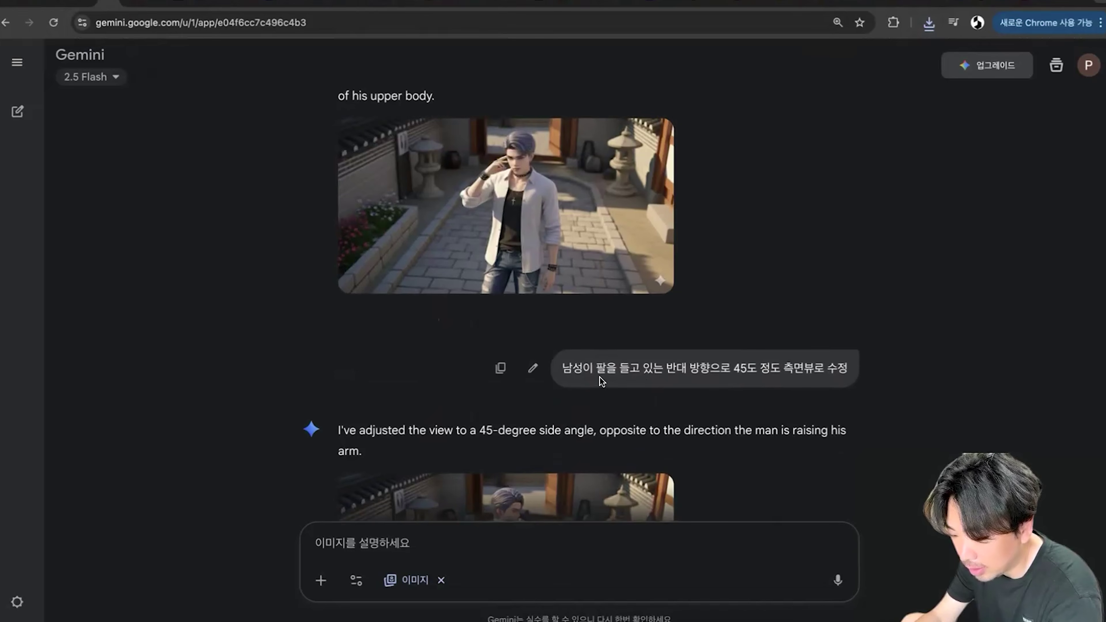
Reopen the last revision prompt for editing and change the angle to 30도
{"action": "left_click", "coordinate": [529, 371]}
{"action": "left_click", "coordinate": [541, 369]}
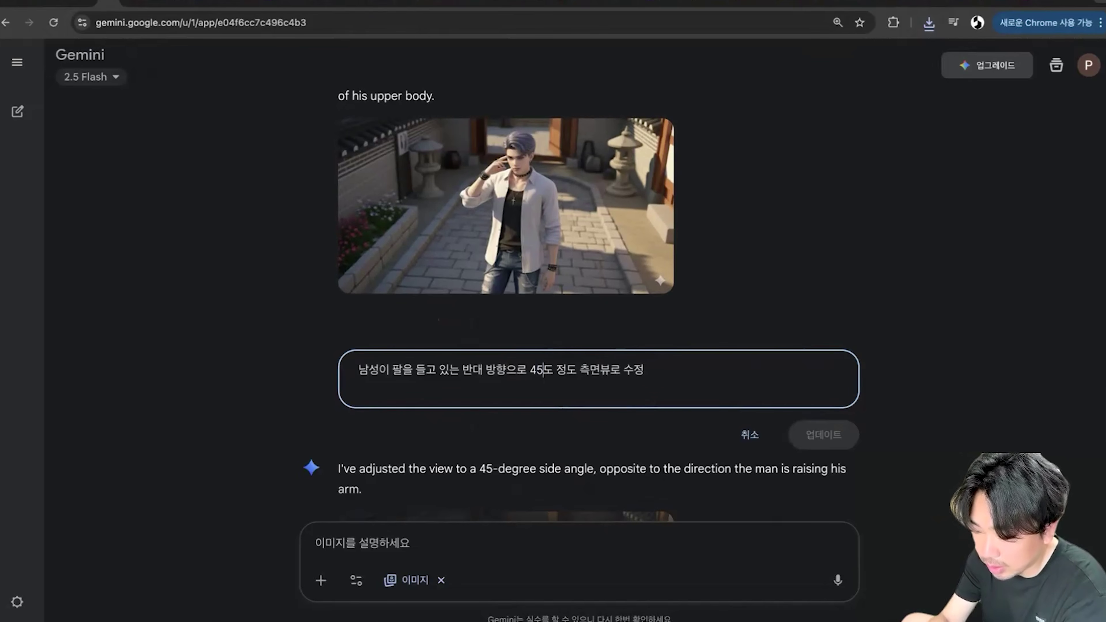
{"action": "key", "text": "BackSpace"}
{"action": "key", "text": "BackSpace"}
{"action": "type", "text": "30"}
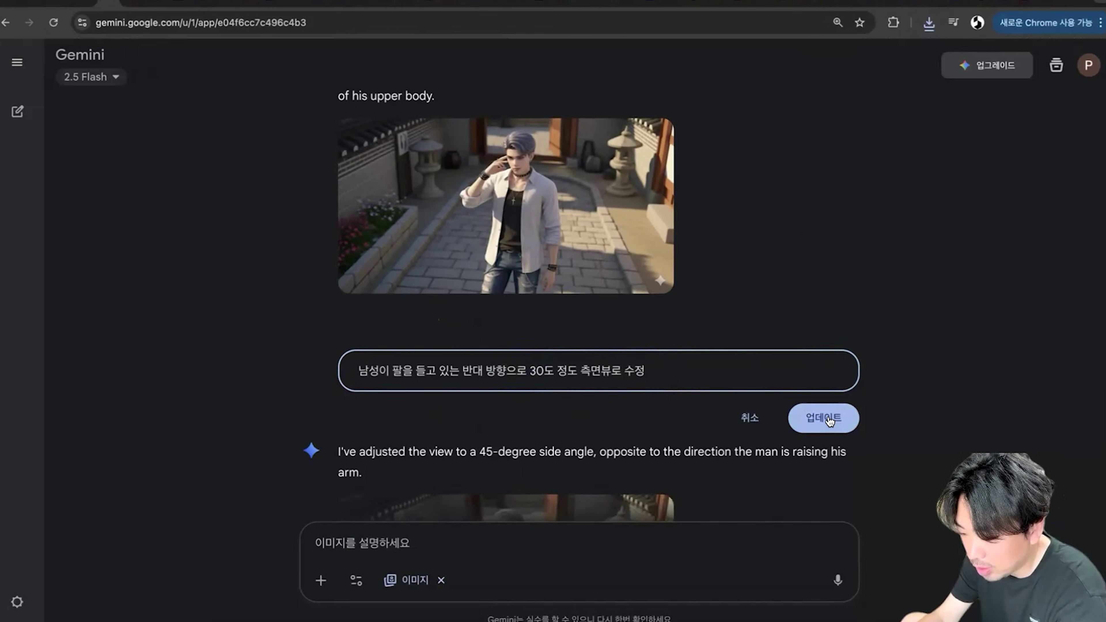
{"action": "left_click", "coordinate": [685, 370]}
Compare the 45-degree result's background with the previous 3/4 view, marking the intended camera direction on the 3/4 view
{"action": "scroll", "coordinate": [758, 374], "scroll_direction": "down", "scroll_amount": 5}
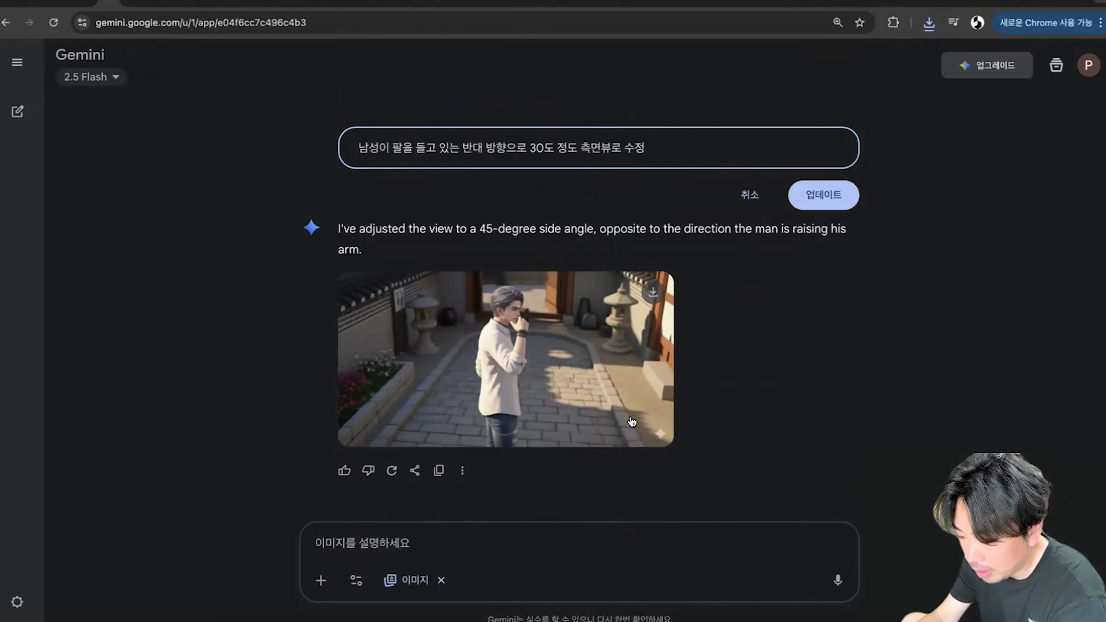
{"action": "scroll", "coordinate": [740, 353], "scroll_direction": "up", "scroll_amount": 2}
{"action": "scroll", "coordinate": [740, 352], "scroll_direction": "up", "scroll_amount": 5}
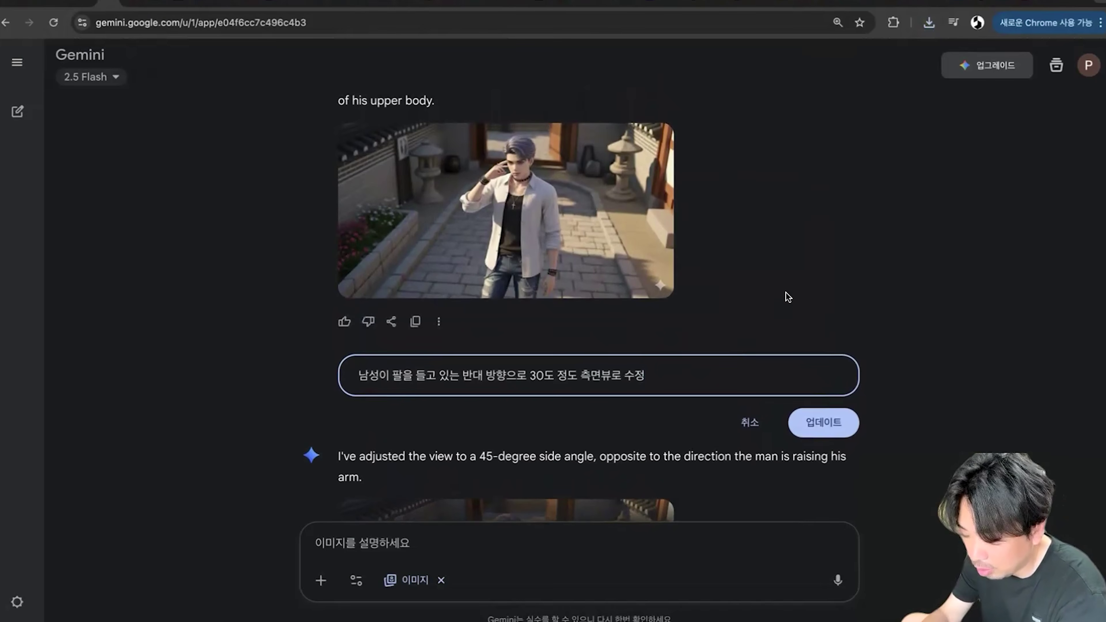
{"action": "scroll", "coordinate": [785, 299], "scroll_direction": "down", "scroll_amount": 7}
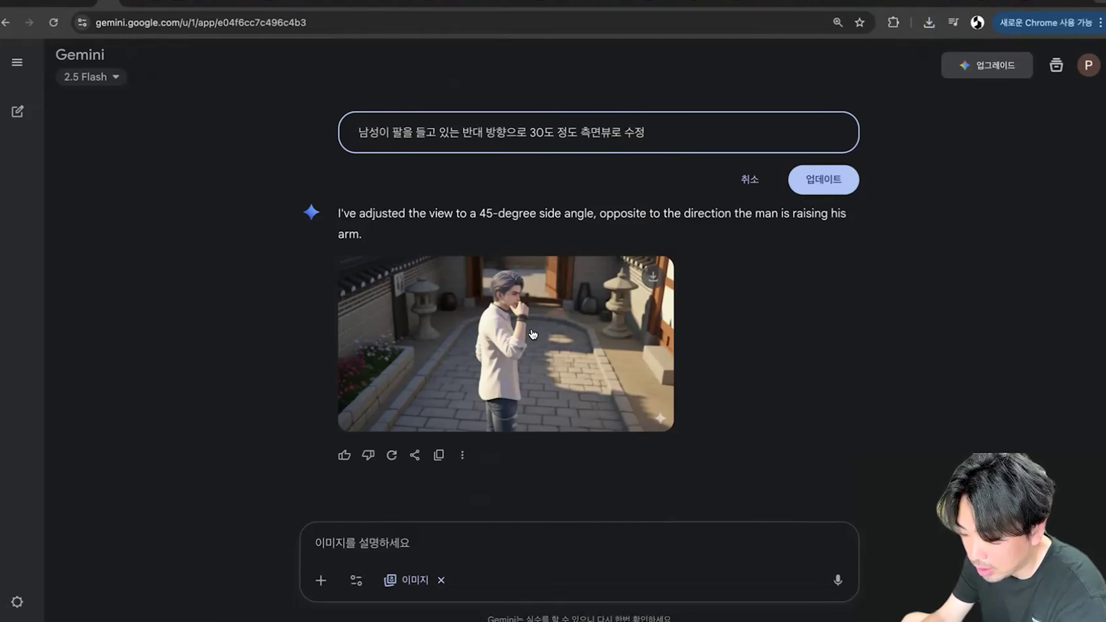
{"action": "scroll", "coordinate": [785, 366], "scroll_direction": "up", "scroll_amount": 7}
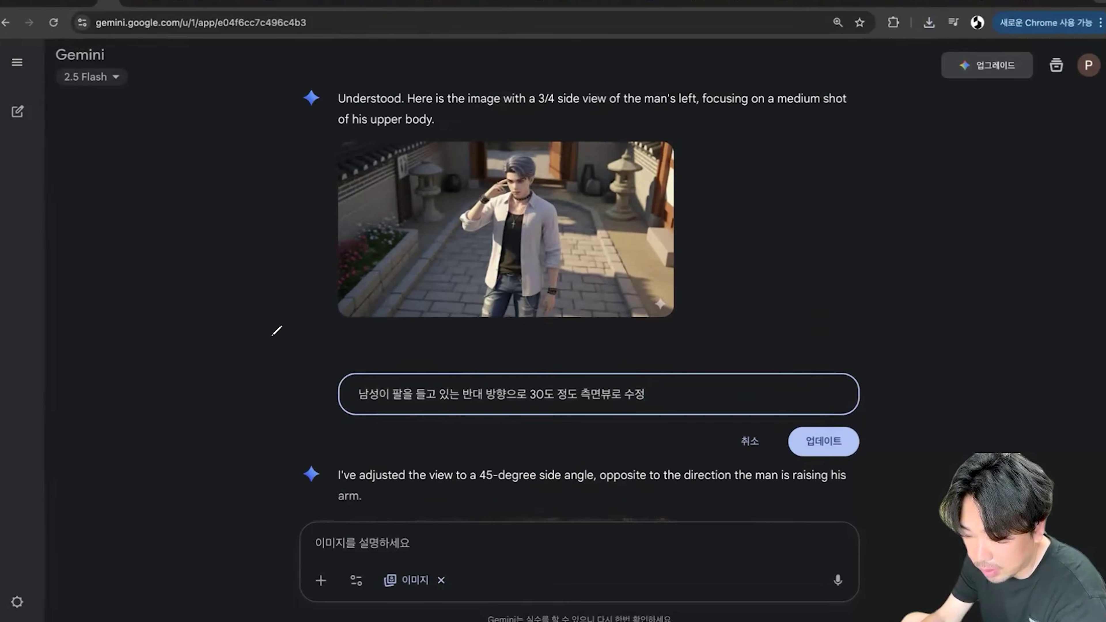
{"action": "mouse_move", "coordinate": [267, 344]}
{"action": "left_mouse_down"}
{"action": "mouse_move", "coordinate": [463, 282]}
{"action": "mouse_move", "coordinate": [457, 267]}
{"action": "mouse_move", "coordinate": [444, 315]}
{"action": "left_mouse_up"}
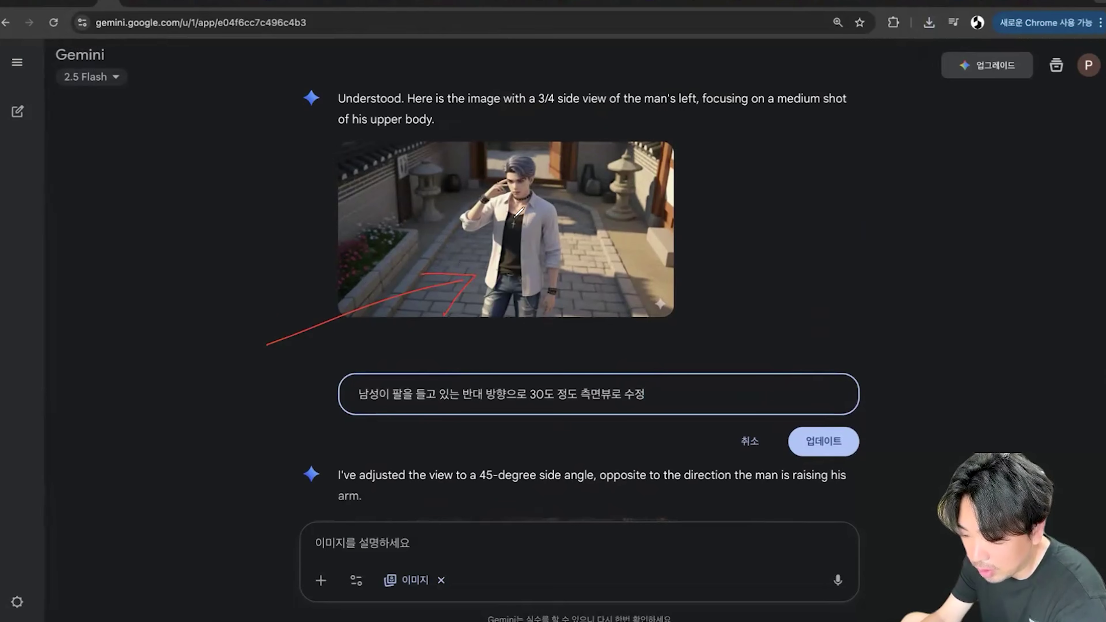
{"action": "mouse_move", "coordinate": [578, 202]}
{"action": "left_mouse_down"}
{"action": "mouse_move", "coordinate": [595, 148]}
{"action": "mouse_move", "coordinate": [675, 185]}
{"action": "mouse_move", "coordinate": [579, 223]}
{"action": "mouse_move", "coordinate": [548, 199]}
{"action": "left_mouse_up"}
{"action": "key", "text": "Escape"}
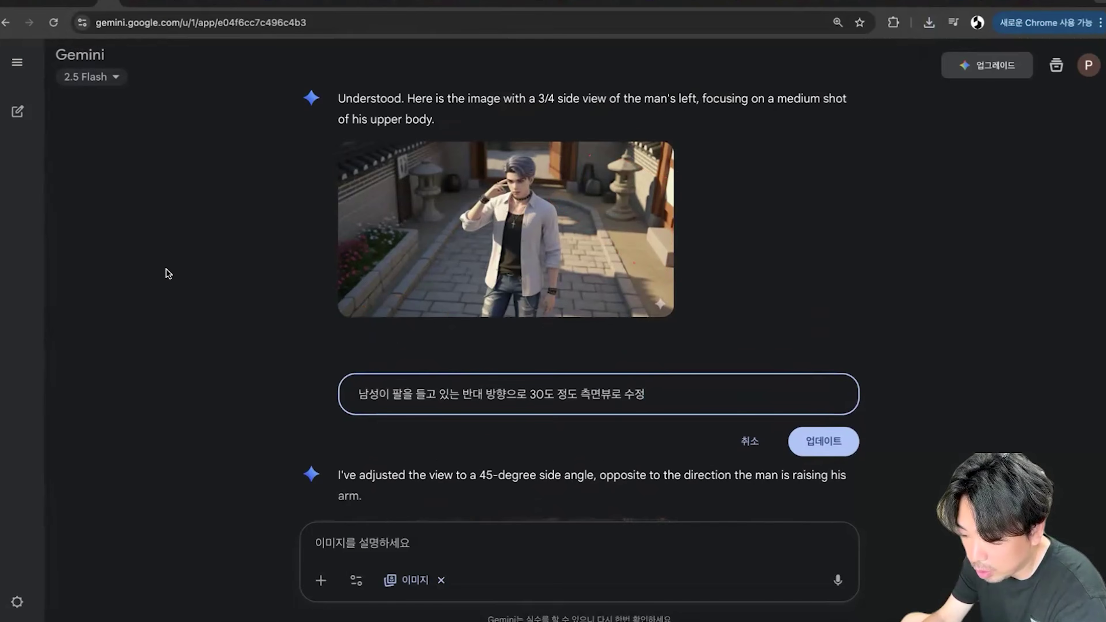
{"action": "scroll", "coordinate": [166, 269], "scroll_direction": "down", "scroll_amount": 5}
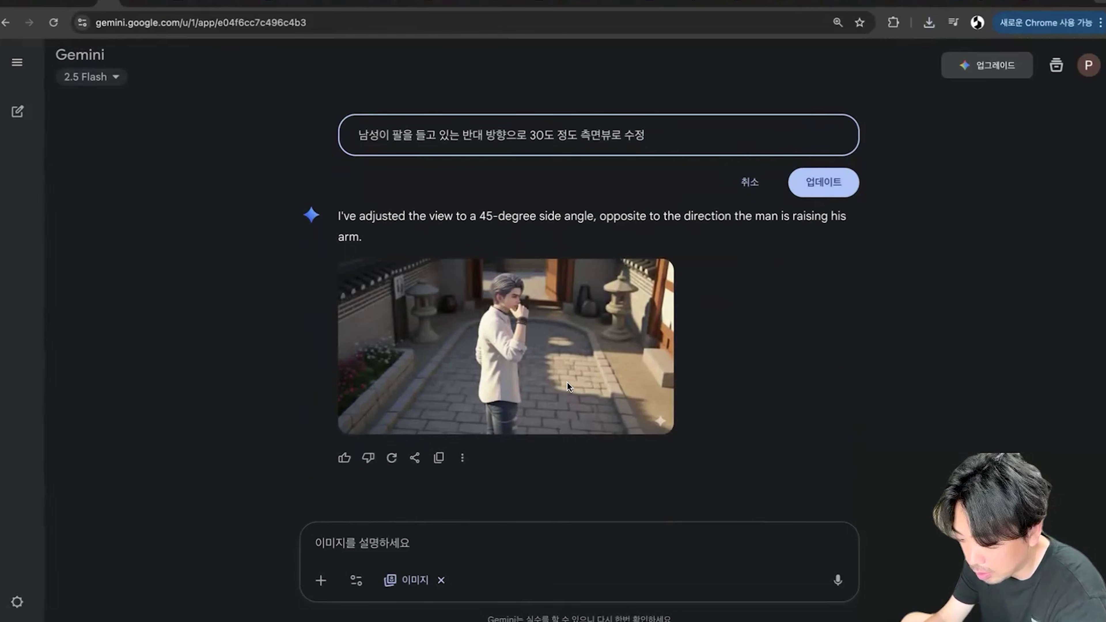
Append ", 배경은 왼쪽의 화단의 맞은편 배경이 잘 보이도록 수정" to the edited prompt and regenerate the image
{"action": "scroll", "coordinate": [246, 267], "scroll_direction": "up", "scroll_amount": 4}
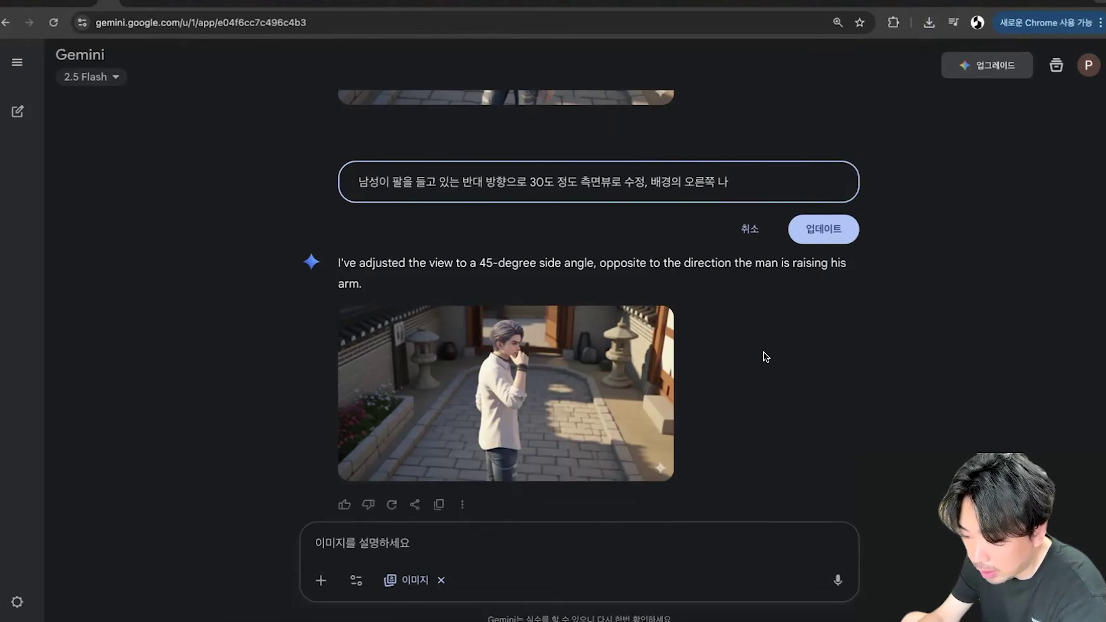
{"action": "scroll", "coordinate": [765, 357], "scroll_direction": "up", "scroll_amount": 5}
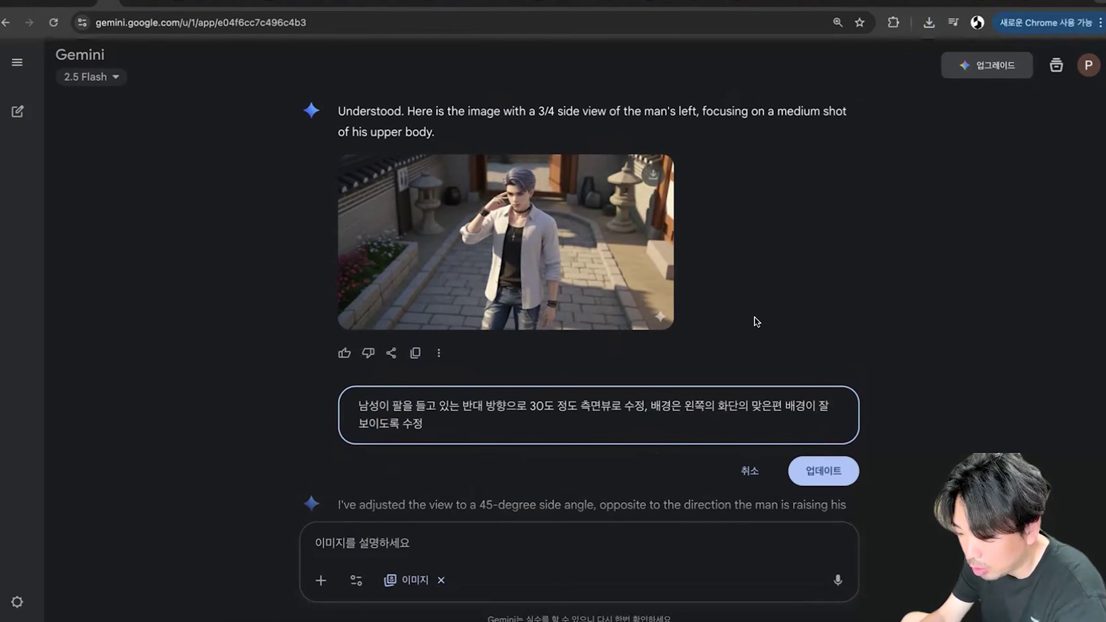
{"action": "left_click", "coordinate": [824, 470]}
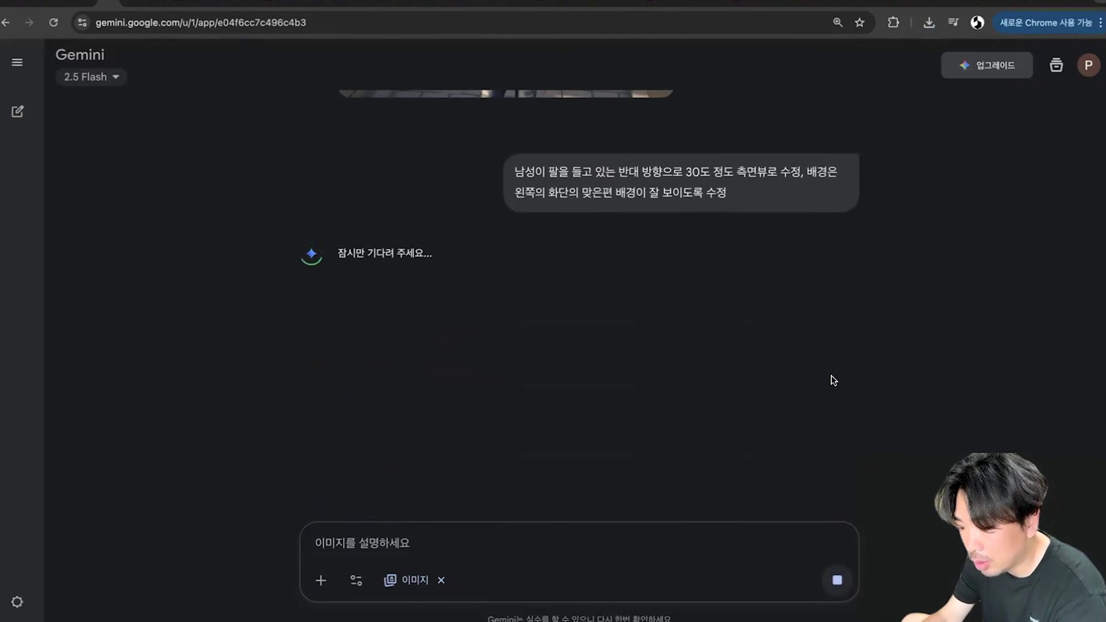
Compare the new 30-degree side view with the previous 3/4 view, marking the camera direction and background area on the new image
{"action": "scroll", "coordinate": [832, 380], "scroll_direction": "up", "scroll_amount": 4}
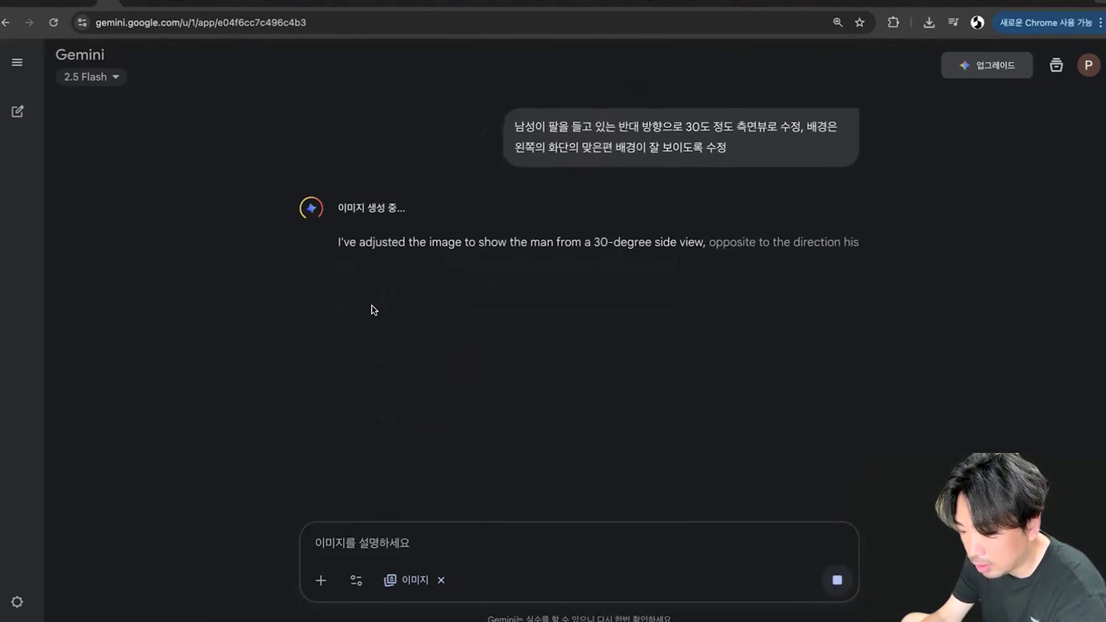
{"action": "scroll", "coordinate": [691, 323], "scroll_direction": "up", "scroll_amount": 7}
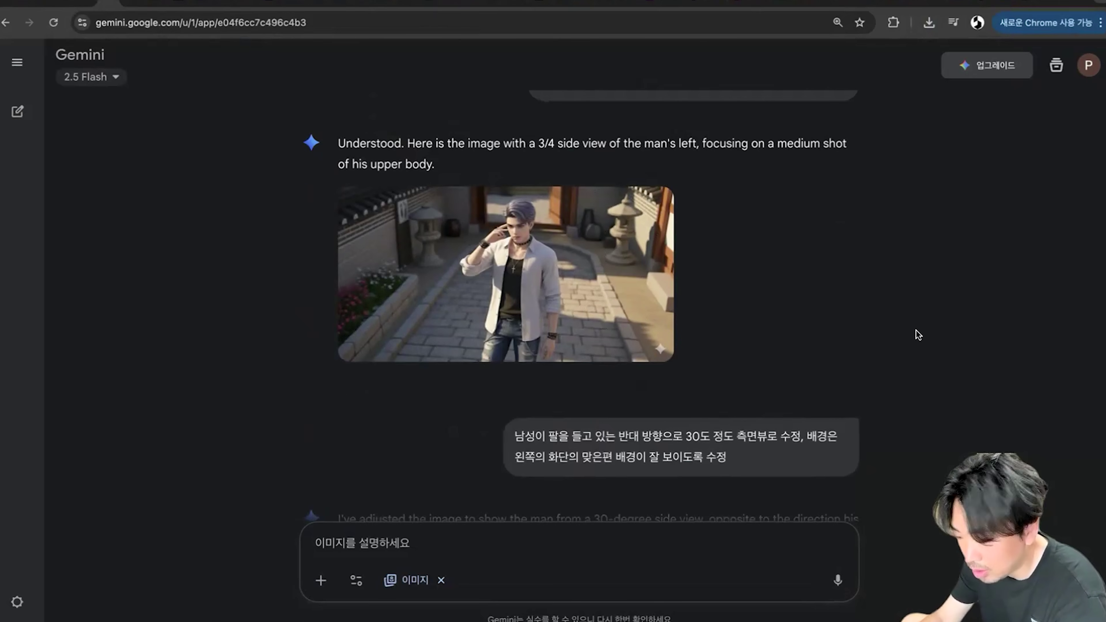
{"action": "scroll", "coordinate": [918, 334], "scroll_direction": "down", "scroll_amount": 5}
{"action": "scroll", "coordinate": [918, 335], "scroll_direction": "up", "scroll_amount": 3}
{"action": "scroll", "coordinate": [285, 321], "scroll_direction": "down", "scroll_amount": 3}
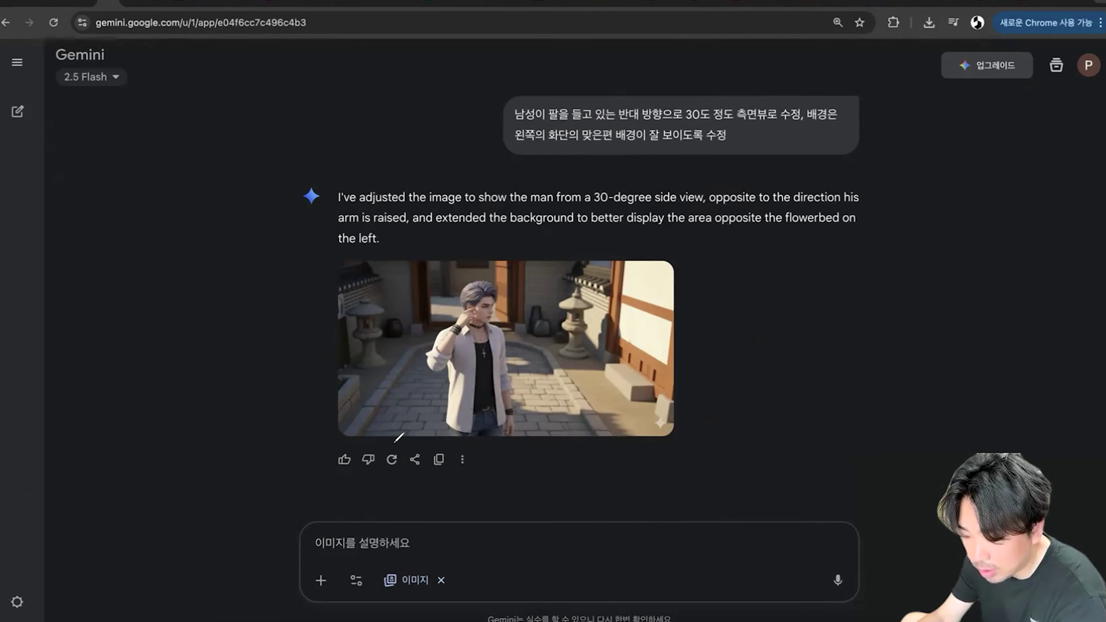
{"action": "left_click_drag", "start_coordinate": [383, 490], "coordinate": [444, 394]}
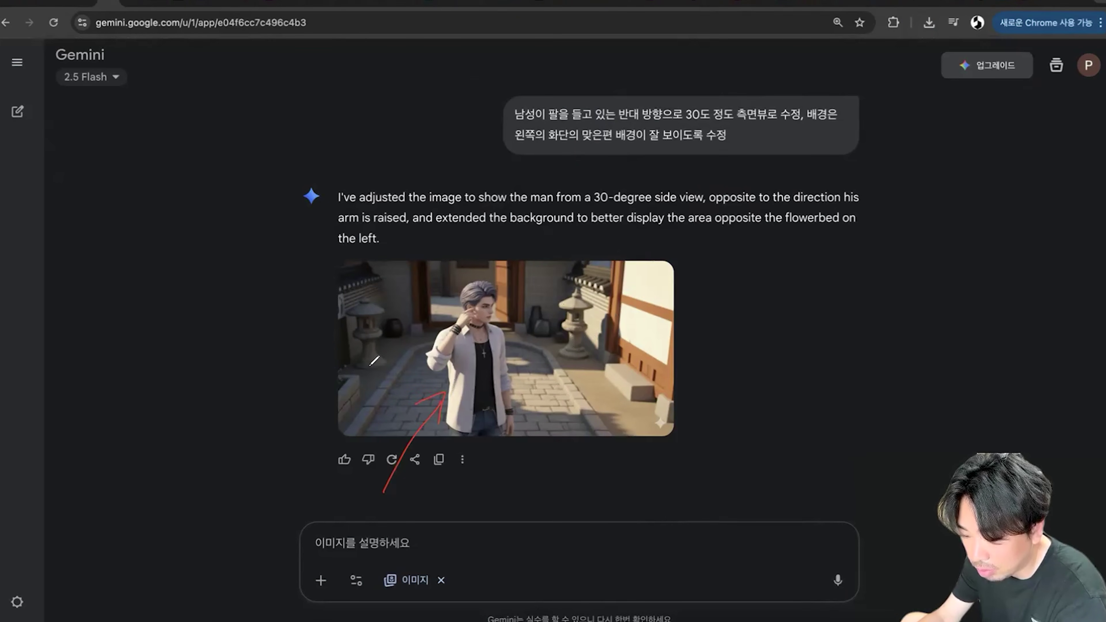
{"action": "mouse_move", "coordinate": [323, 285]}
{"action": "left_mouse_down"}
{"action": "mouse_move", "coordinate": [256, 317]}
{"action": "mouse_move", "coordinate": [324, 439]}
{"action": "left_mouse_up"}
{"action": "left_click_drag", "start_coordinate": [270, 393], "coordinate": [295, 385]}
{"action": "mouse_move", "coordinate": [365, 353]}
{"action": "left_mouse_down"}
{"action": "mouse_move", "coordinate": [448, 331]}
{"action": "mouse_move", "coordinate": [559, 340]}
{"action": "mouse_move", "coordinate": [520, 342]}
{"action": "left_mouse_up"}
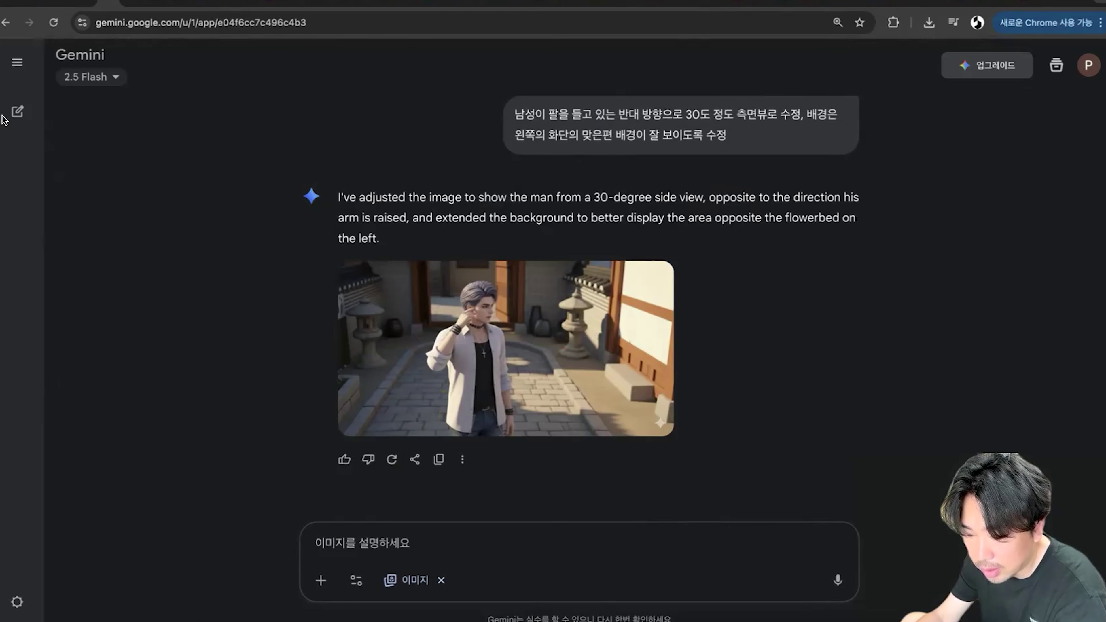
{"action": "scroll", "coordinate": [163, 217], "scroll_direction": "up", "scroll_amount": 3}
{"action": "scroll", "coordinate": [162, 221], "scroll_direction": "up", "scroll_amount": 3}
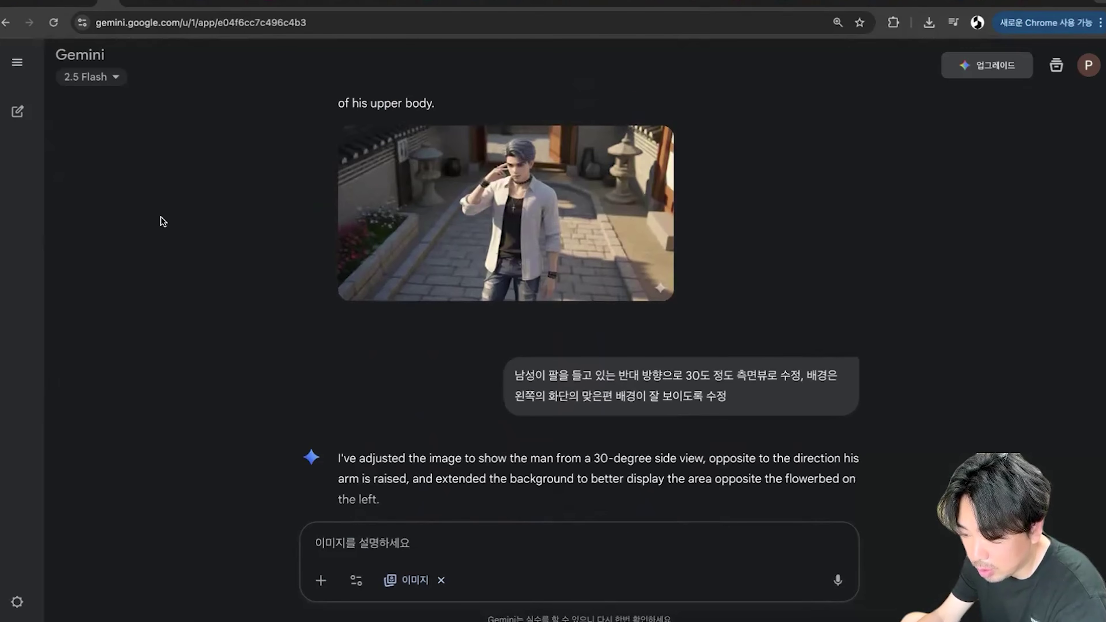
Review the 30-degree result against the 3/4 view above it and reread the revision prompt between them
{"action": "scroll", "coordinate": [163, 221], "scroll_direction": "down", "scroll_amount": 5}
{"action": "scroll", "coordinate": [162, 221], "scroll_direction": "up", "scroll_amount": 5}
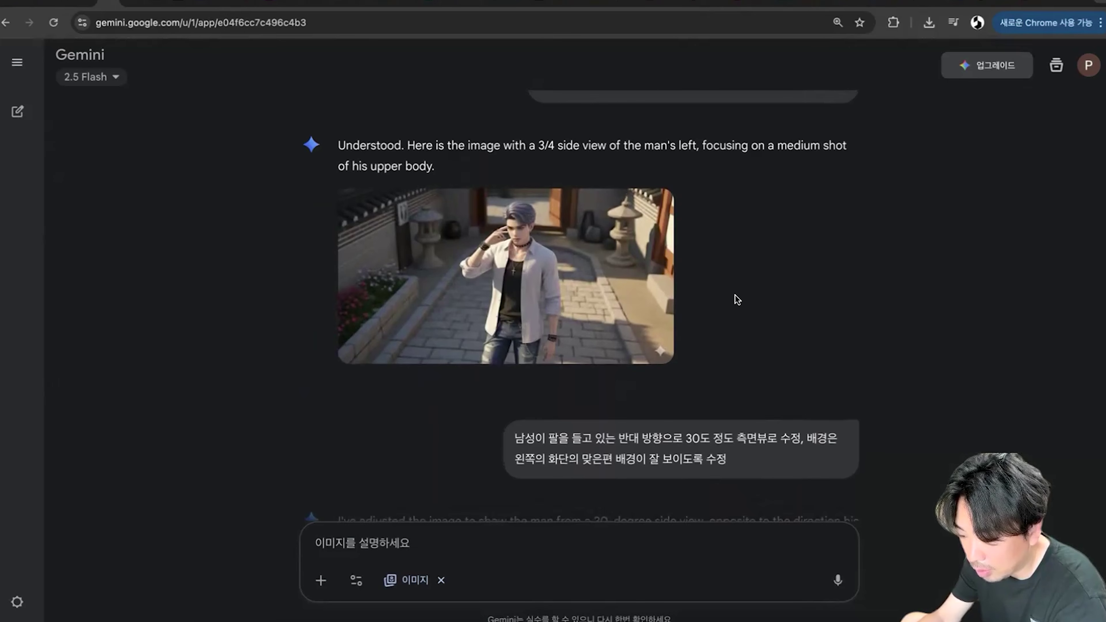
{"action": "scroll", "coordinate": [943, 346], "scroll_direction": "down", "scroll_amount": 6}
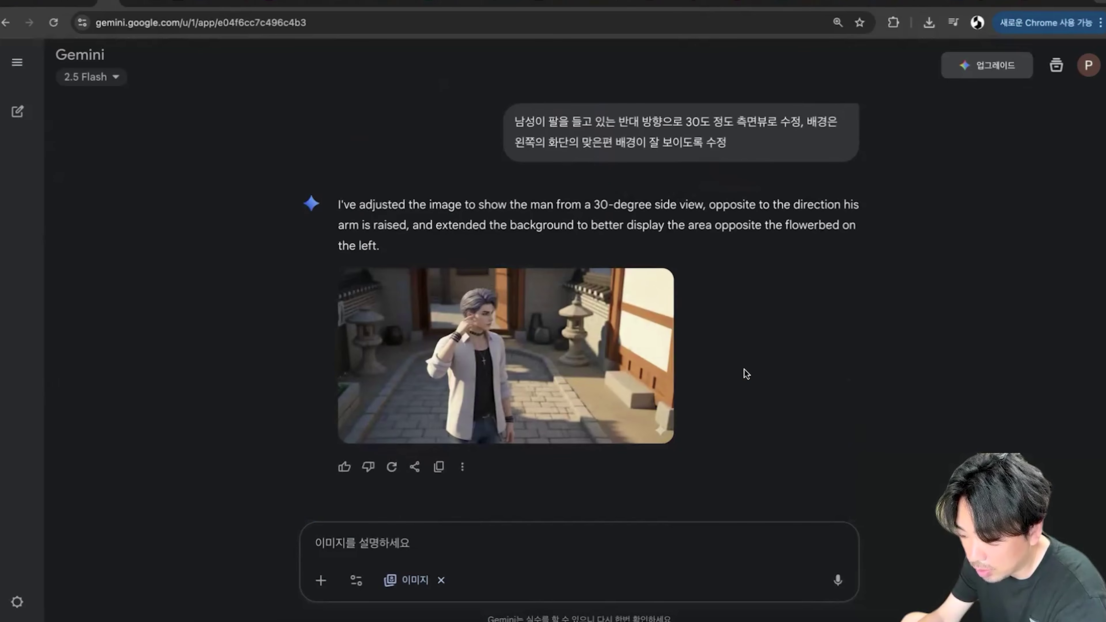
{"action": "scroll", "coordinate": [774, 369], "scroll_direction": "up", "scroll_amount": 2}
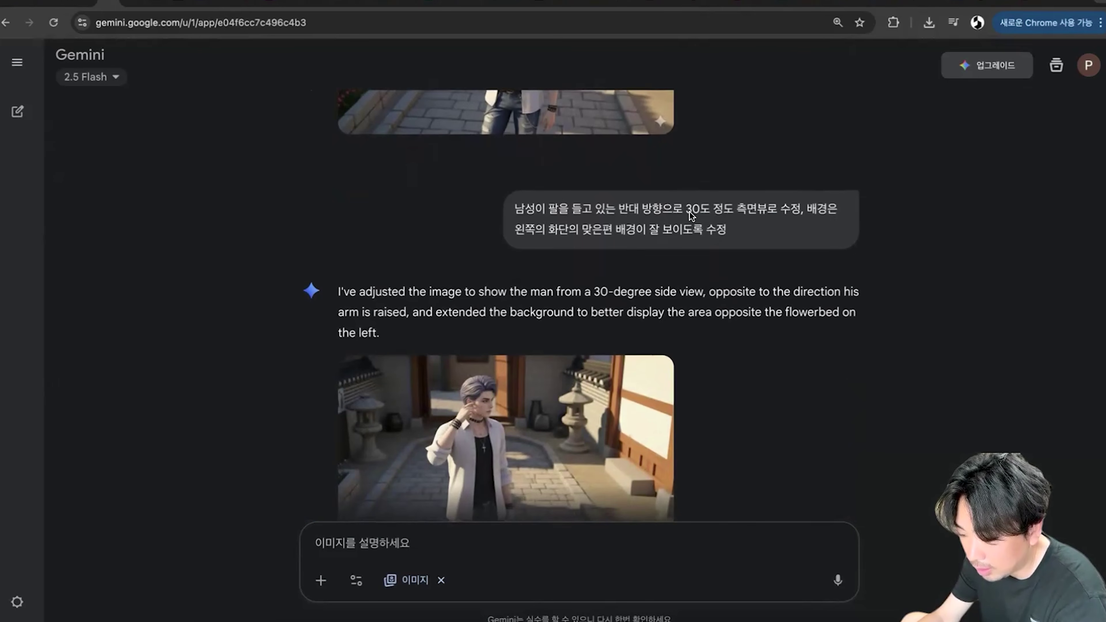
{"action": "scroll", "coordinate": [771, 268], "scroll_direction": "down", "scroll_amount": 2}
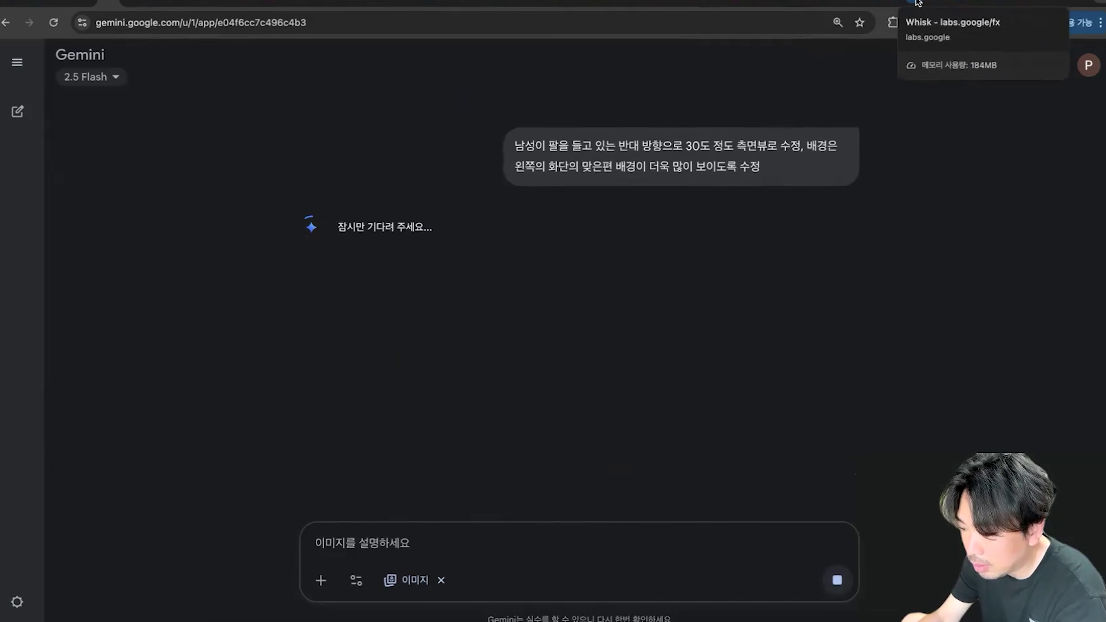
Switch to Whisk and compare the generated long shots, marking their camera directions and the path beside the man before clearing the marks
{"action": "left_click", "coordinate": [949, 6]}
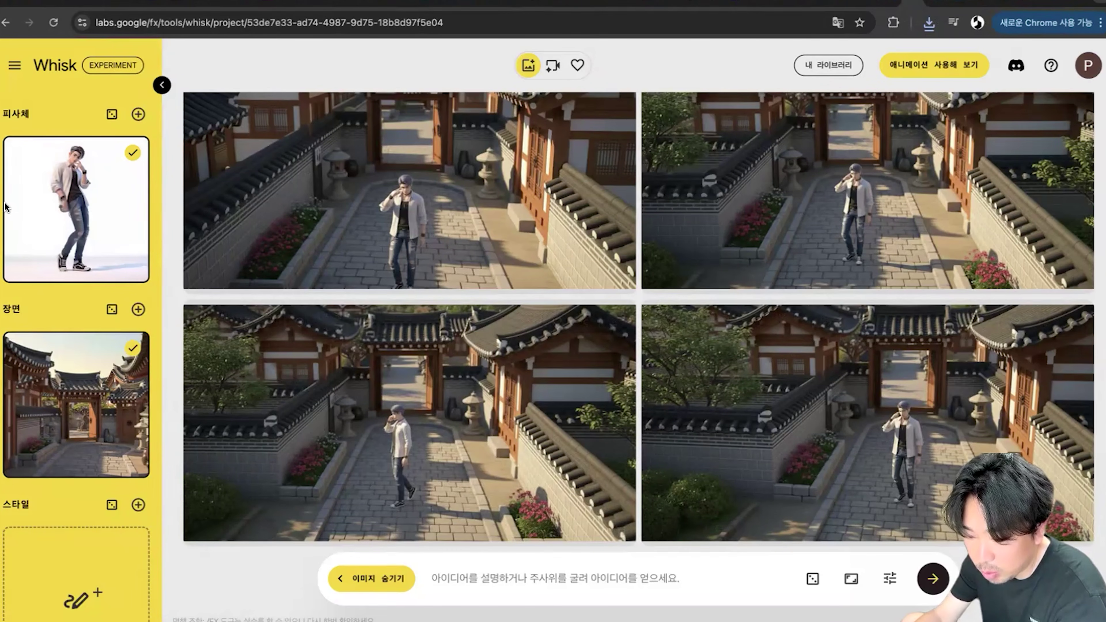
{"action": "left_click_drag", "start_coordinate": [711, 307], "coordinate": [860, 221]}
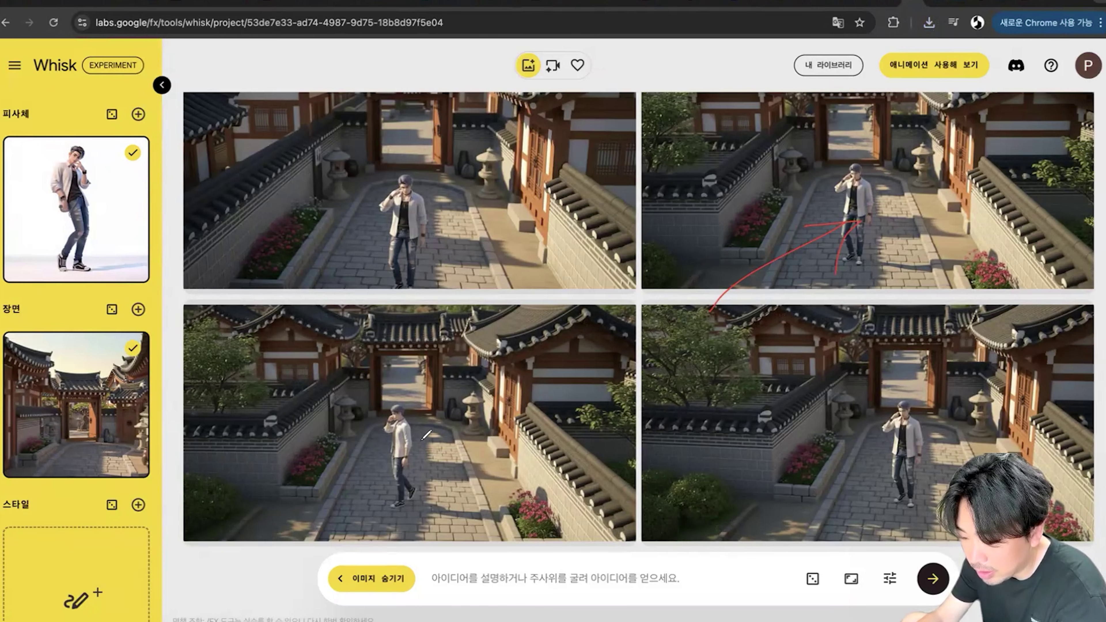
{"action": "left_click_drag", "start_coordinate": [479, 556], "coordinate": [441, 514]}
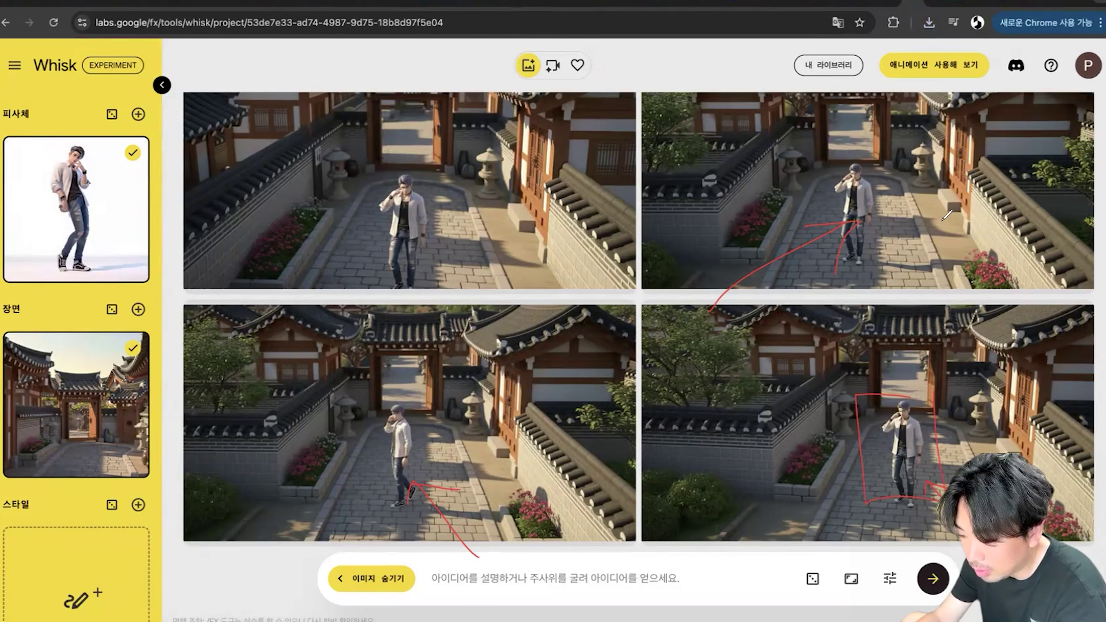
{"action": "mouse_move", "coordinate": [943, 223]}
{"action": "left_mouse_down"}
{"action": "mouse_move", "coordinate": [983, 385]}
{"action": "mouse_move", "coordinate": [997, 355]}
{"action": "left_mouse_up"}
{"action": "mouse_move", "coordinate": [470, 206]}
{"action": "left_mouse_down"}
{"action": "mouse_move", "coordinate": [474, 365]}
{"action": "mouse_move", "coordinate": [499, 343]}
{"action": "left_mouse_up"}
{"action": "key", "text": "Escape"}
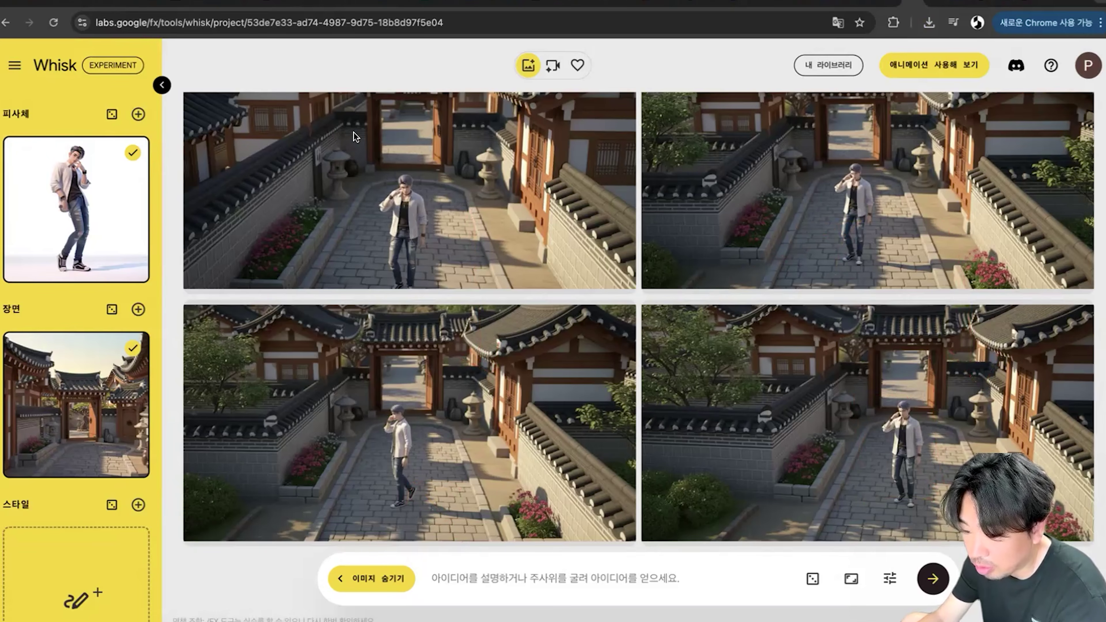
Return to Gemini and check the regenerated image against its prompt asking for "더욱 많이 보이도록 수정" and the earlier 3/4 view
{"action": "left_click", "coordinate": [102, 5]}
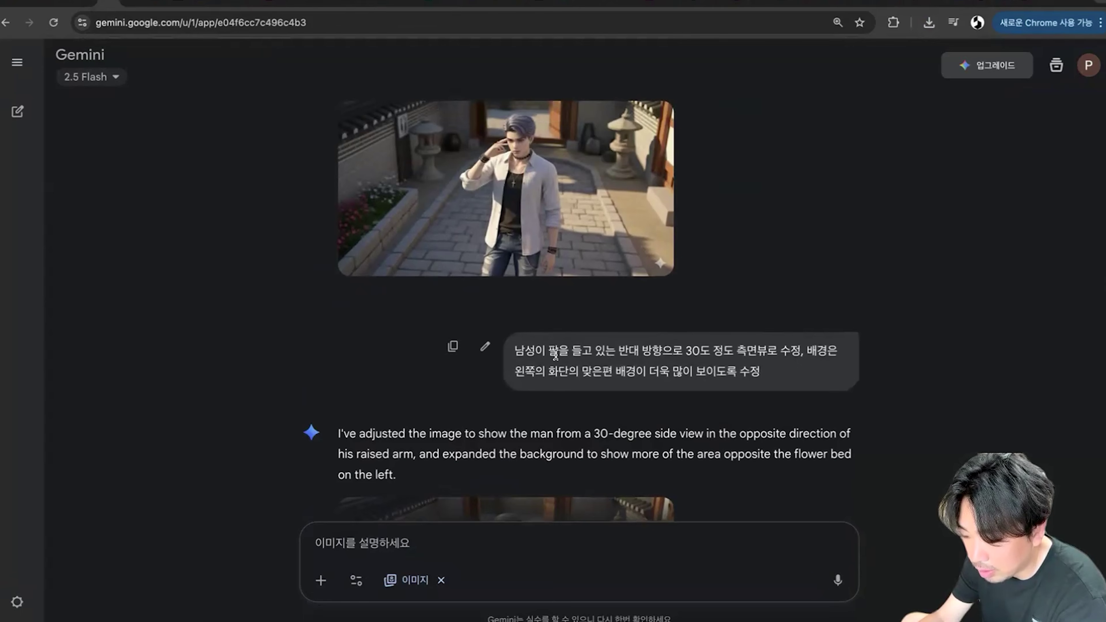
{"action": "left_click_drag", "start_coordinate": [514, 352], "coordinate": [836, 388]}
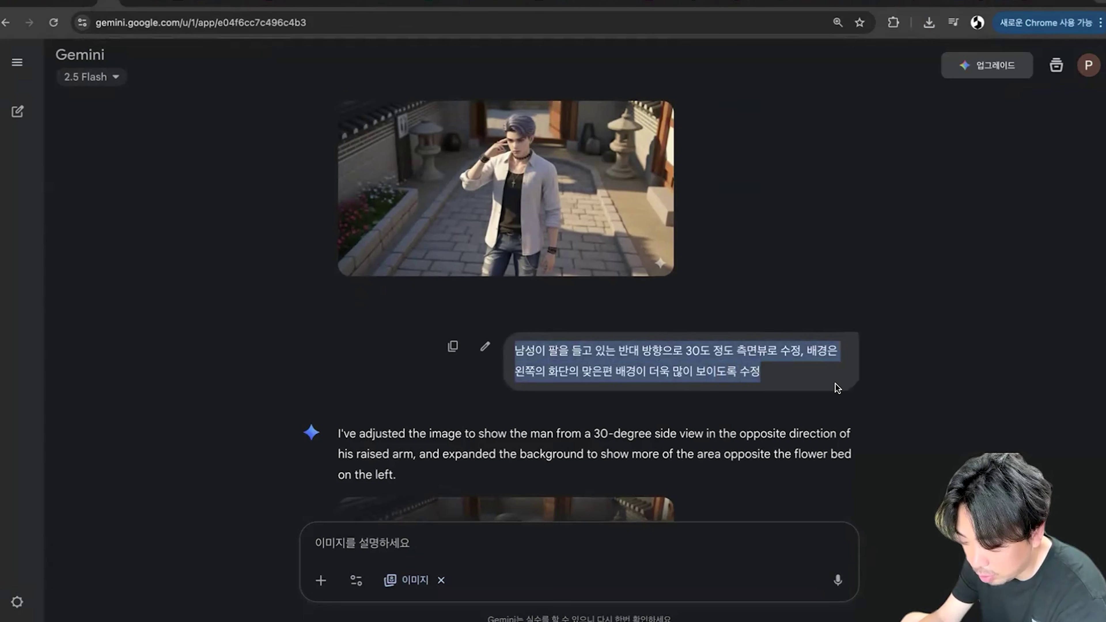
{"action": "scroll", "coordinate": [827, 374], "scroll_direction": "down", "scroll_amount": 5}
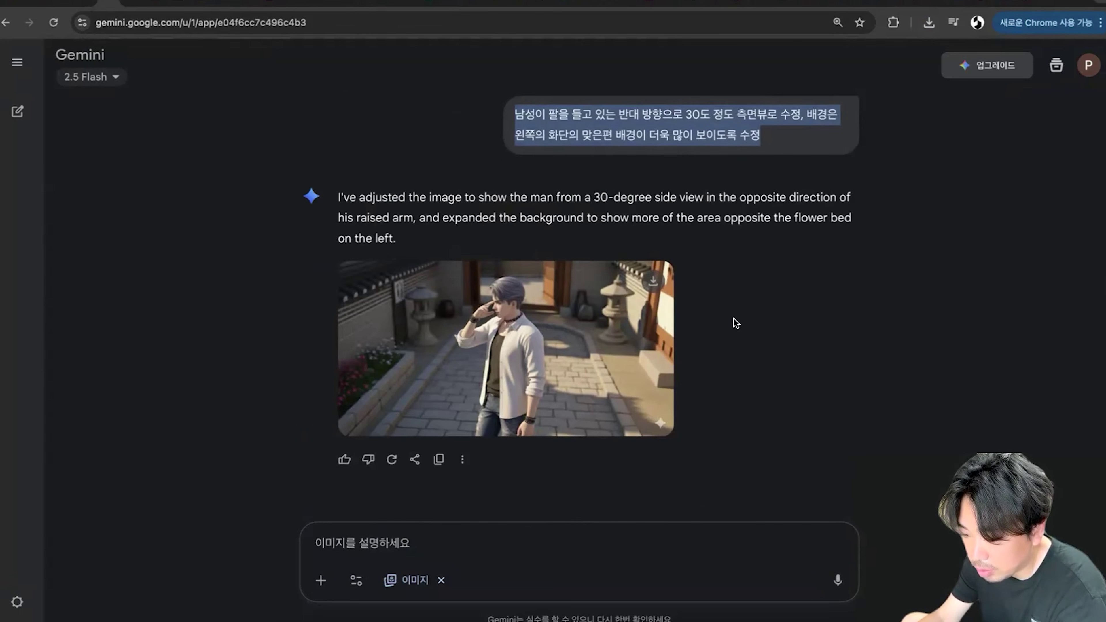
{"action": "scroll", "coordinate": [736, 323], "scroll_direction": "up", "scroll_amount": 5}
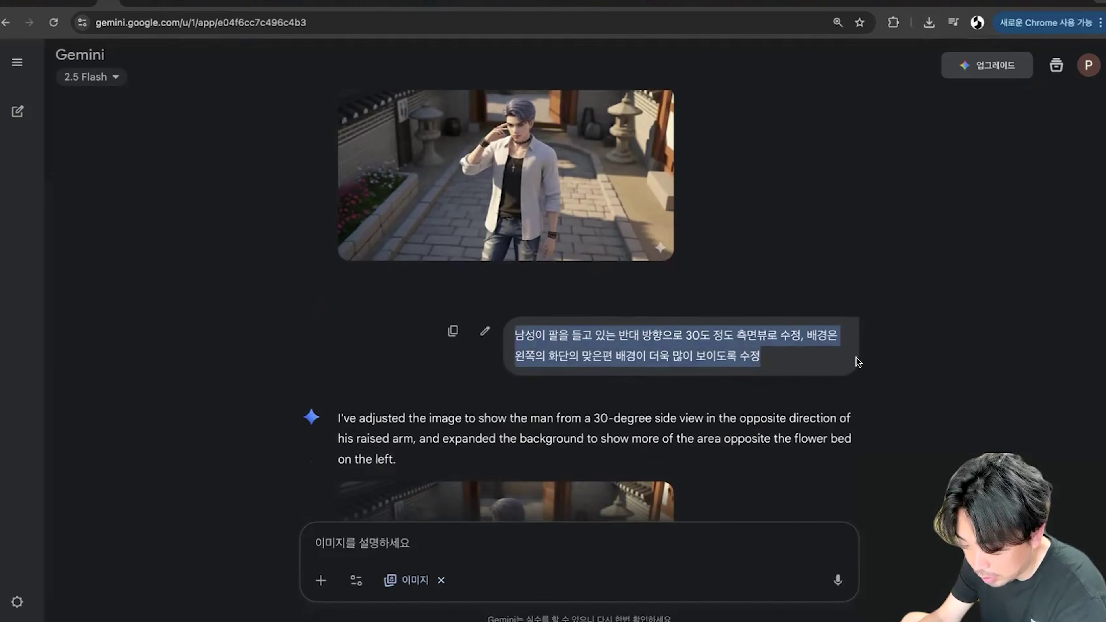
In Whisk, inspect the "3/4 view" term in an aerial shot's prompt and mark camera directions and path edges on the generated images
{"action": "left_click", "coordinate": [920, 2]}
{"action": "left_click", "coordinate": [436, 462]}
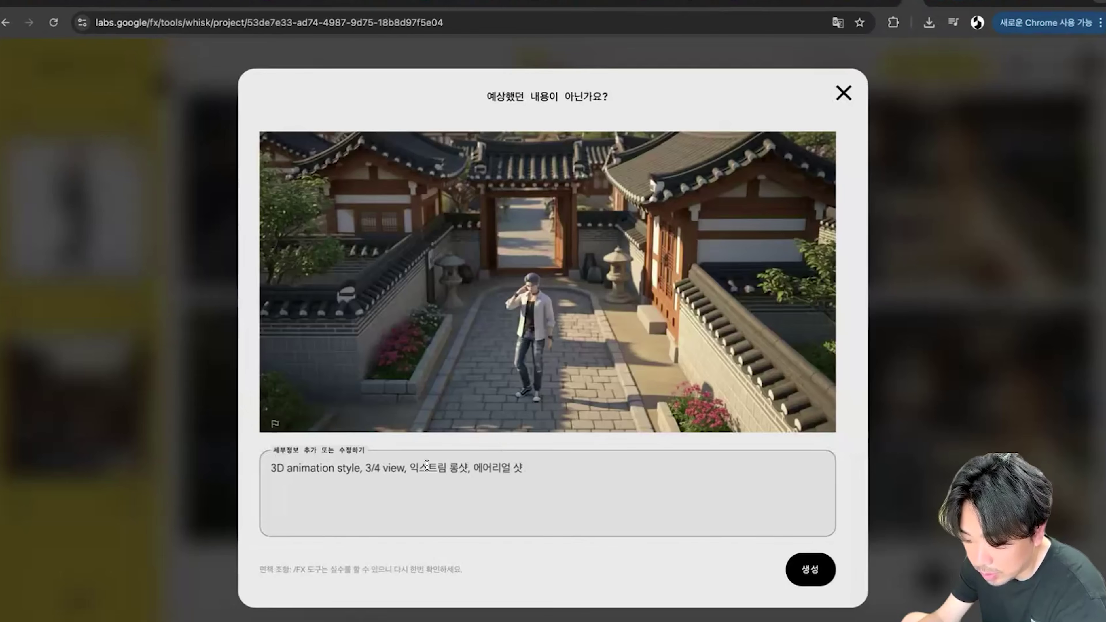
{"action": "left_click_drag", "start_coordinate": [365, 467], "coordinate": [380, 468]}
{"action": "key", "text": "Escape"}
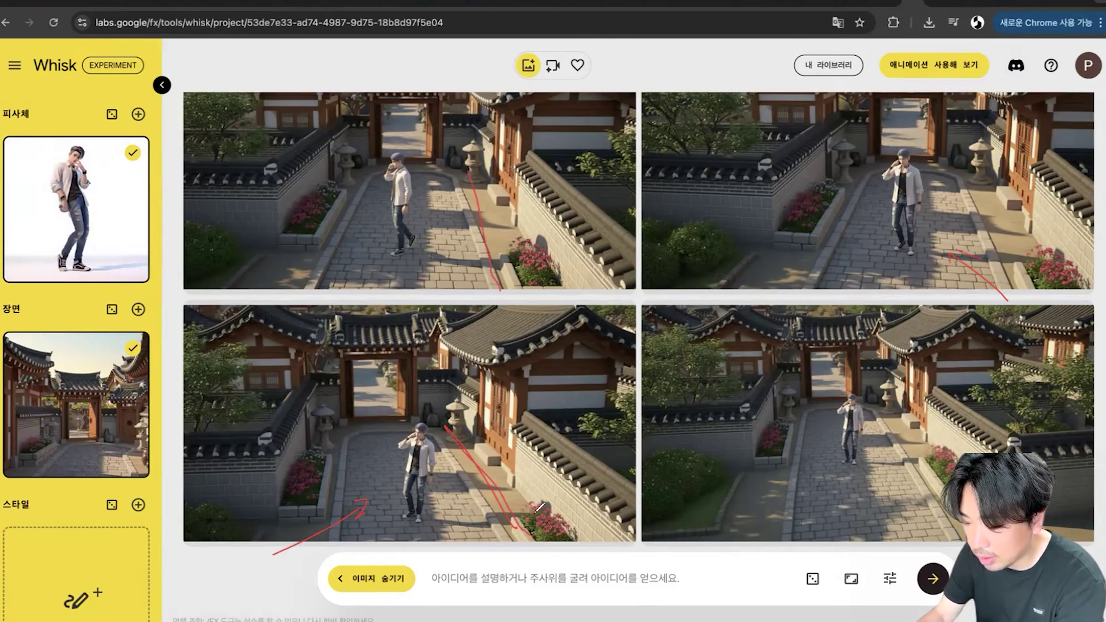
{"action": "left_click_drag", "start_coordinate": [890, 406], "coordinate": [973, 517]}
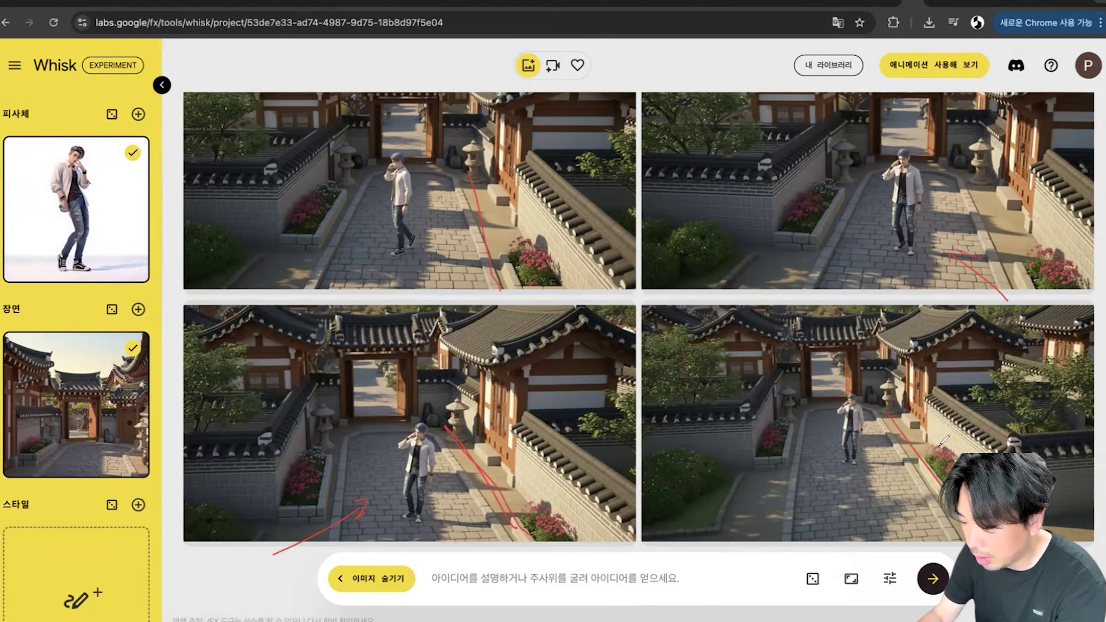
{"action": "mouse_move", "coordinate": [929, 360]}
{"action": "left_mouse_down"}
{"action": "mouse_move", "coordinate": [898, 396]}
{"action": "mouse_move", "coordinate": [913, 351]}
{"action": "left_mouse_up"}
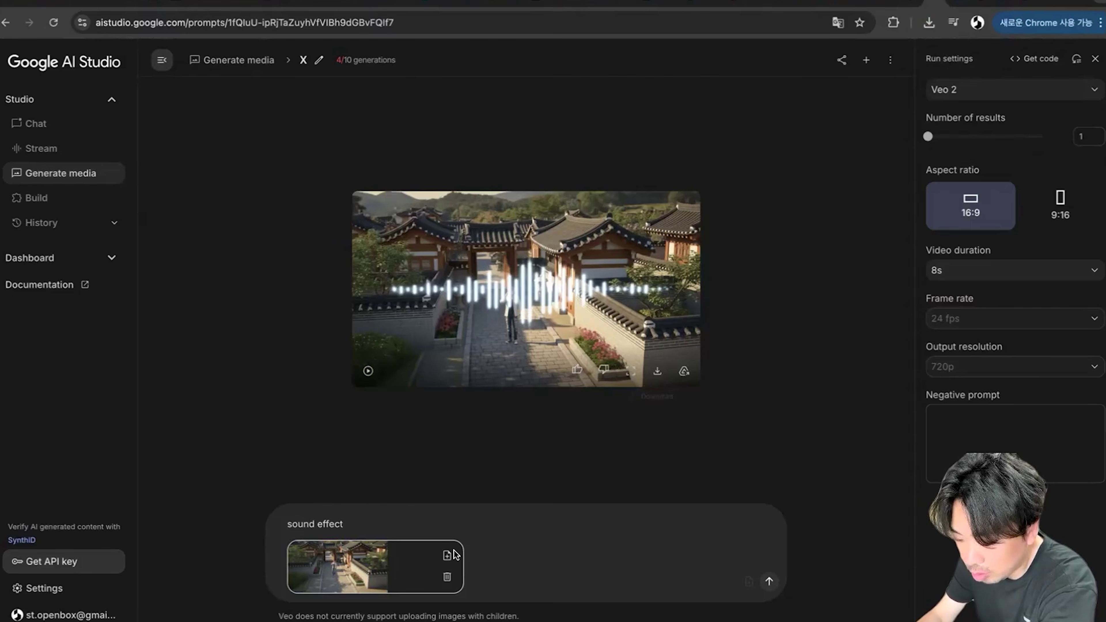
Switch to the presentation and show the slide on shot sizes and camera control of generated images
{"action": "left_click", "coordinate": [283, 621]}
{"action": "scroll", "coordinate": [1036, 327], "scroll_direction": "up", "scroll_amount": 2}
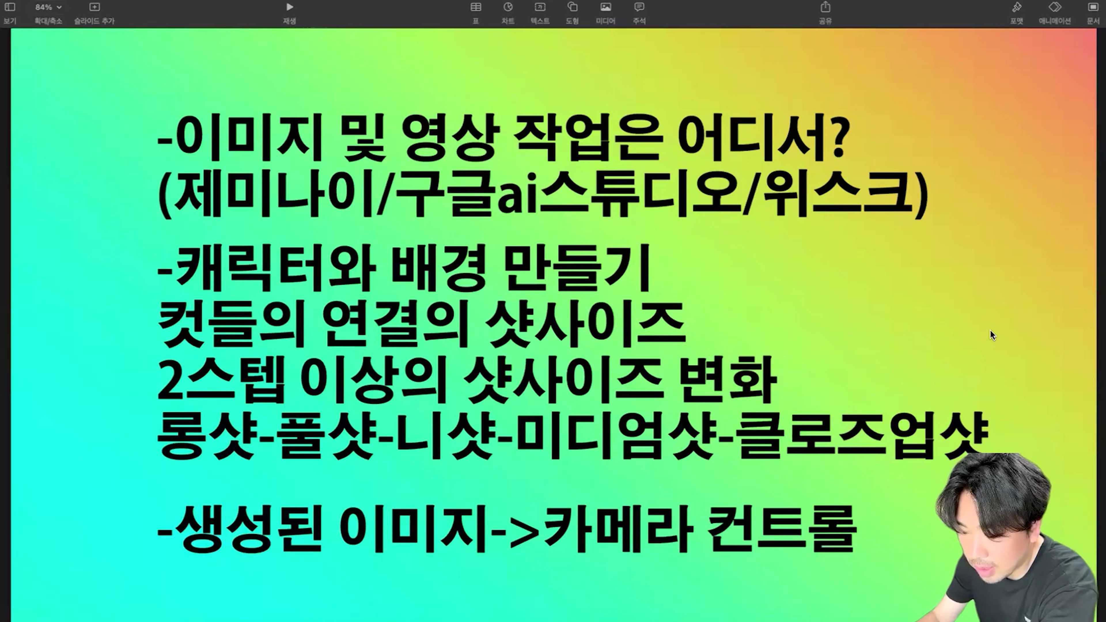